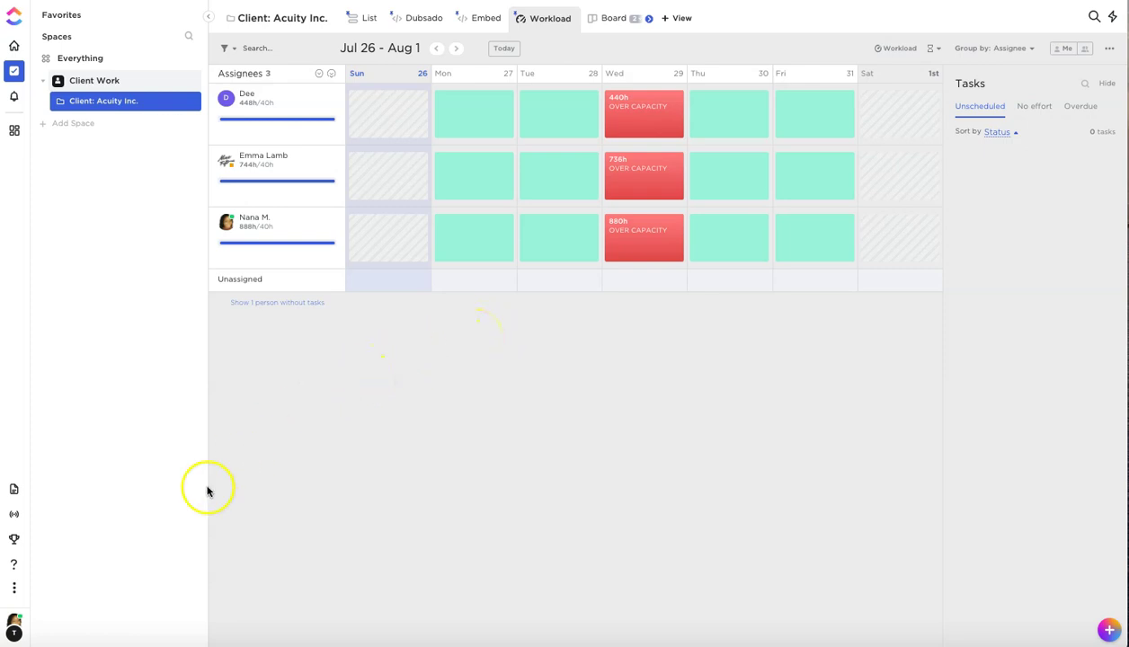
Go to the ClickApps settings page and scroll down to Time Estimates
{"action": "left_click", "coordinate": [15, 626]}
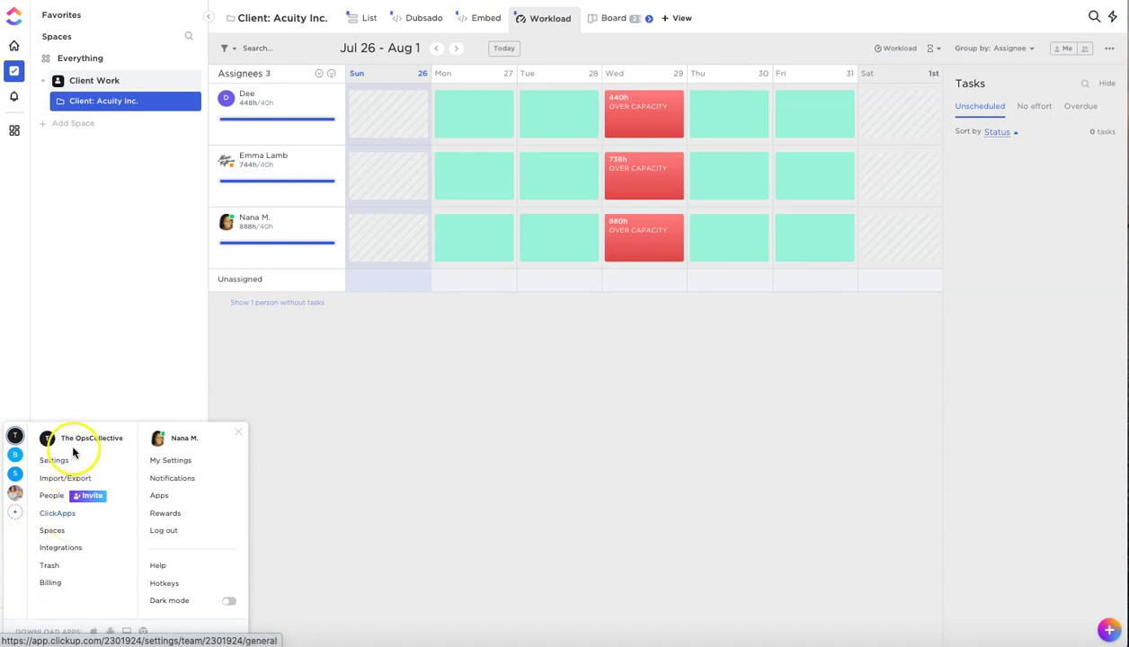
{"action": "left_click", "coordinate": [72, 519]}
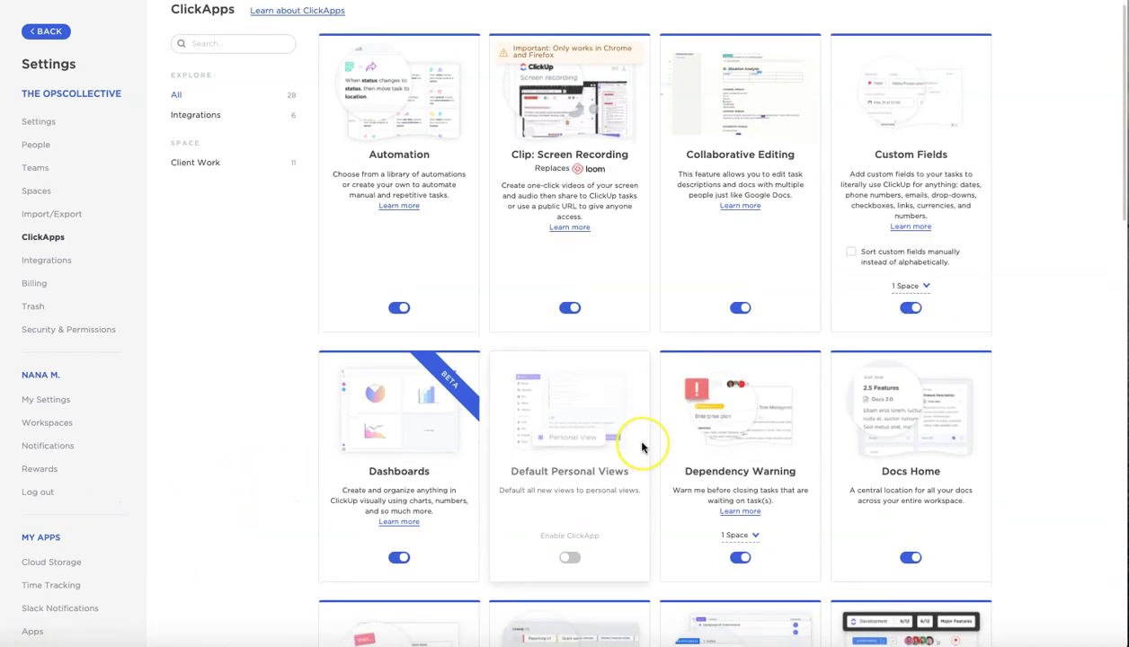
{"action": "scroll", "coordinate": [642, 468], "scroll_direction": "down", "scroll_amount": 6}
{"action": "scroll", "coordinate": [641, 447], "scroll_direction": "down", "scroll_amount": 8}
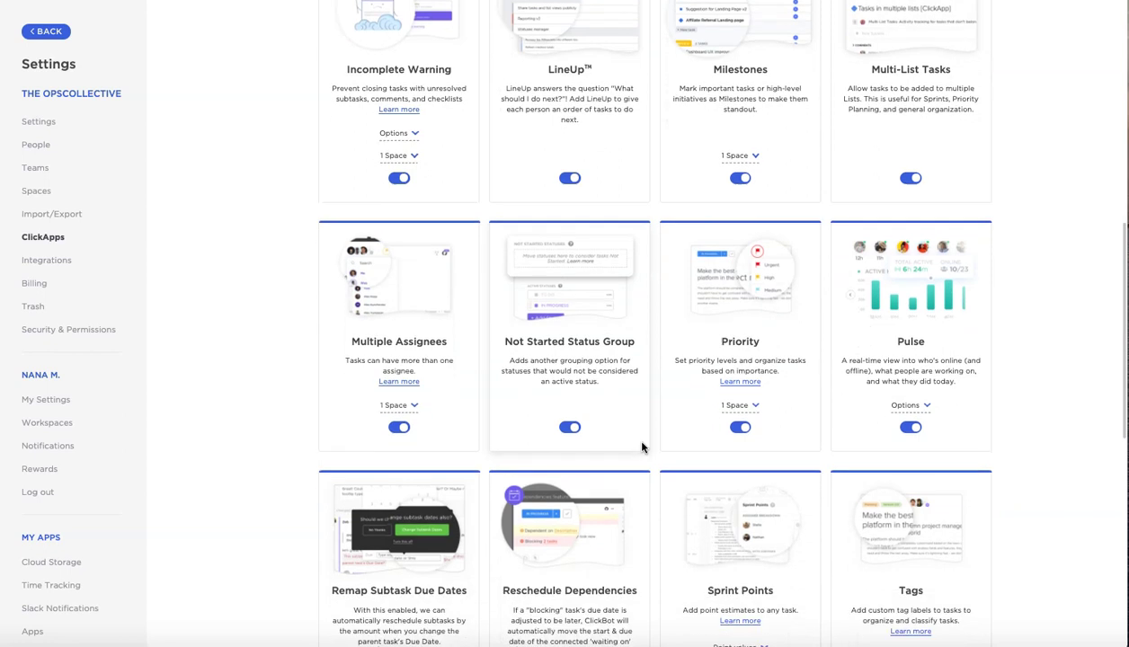
{"action": "scroll", "coordinate": [641, 446], "scroll_direction": "down", "scroll_amount": 3}
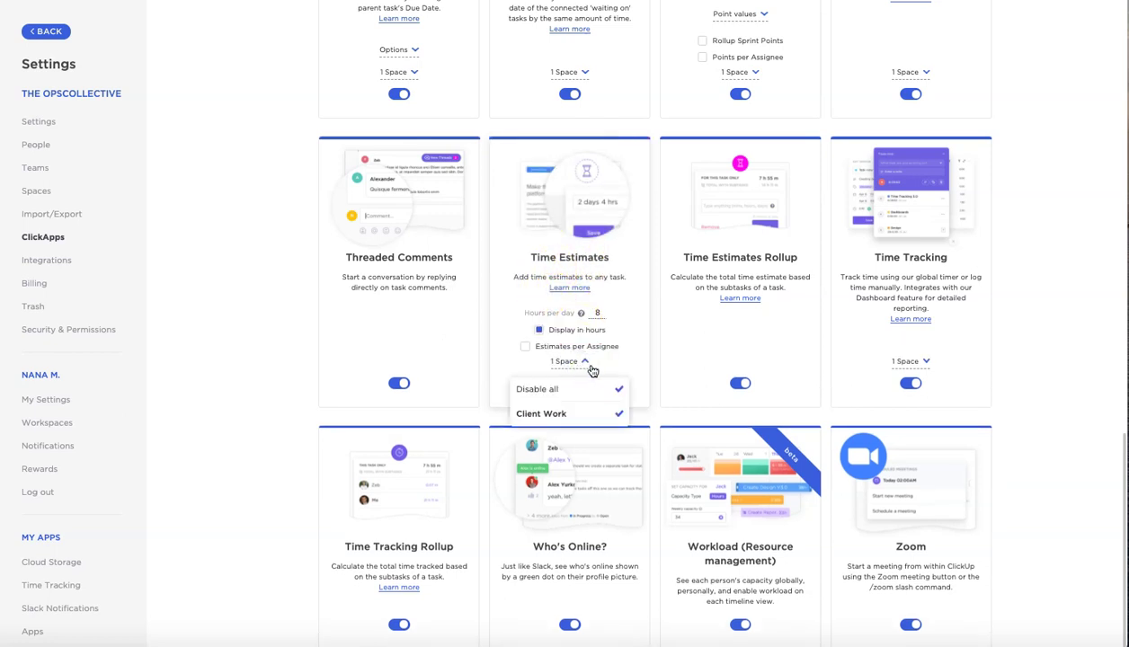
Check which spaces use Time Estimates through its 1 Space dropdown
{"action": "left_click", "coordinate": [629, 367]}
{"action": "left_click", "coordinate": [646, 406]}
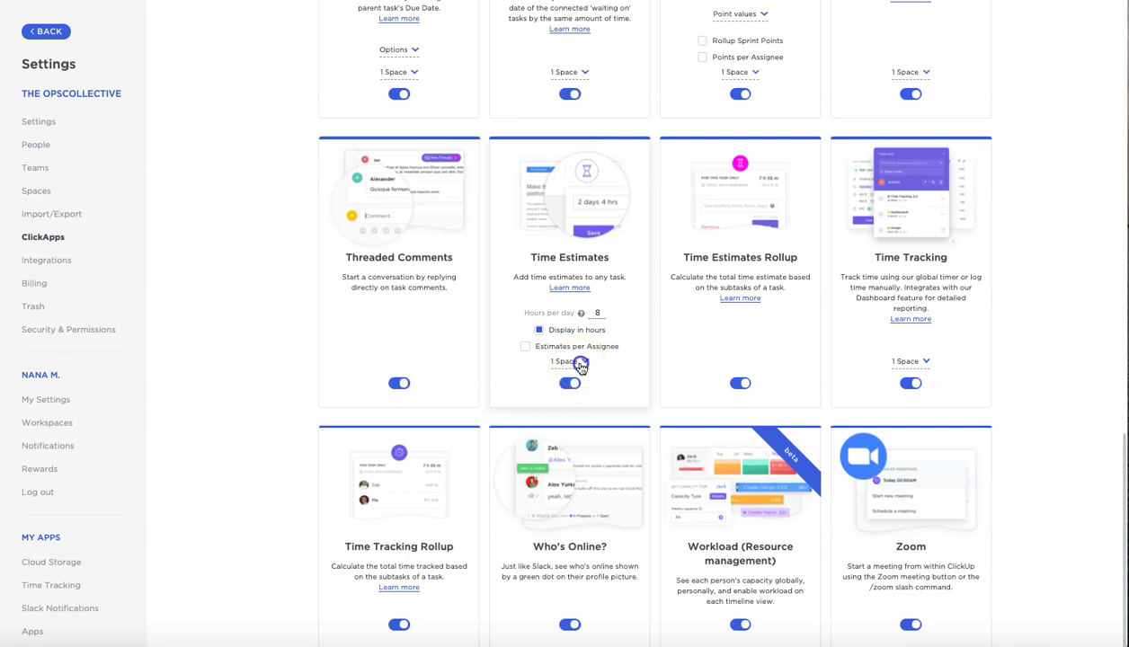
{"action": "left_click", "coordinate": [581, 363]}
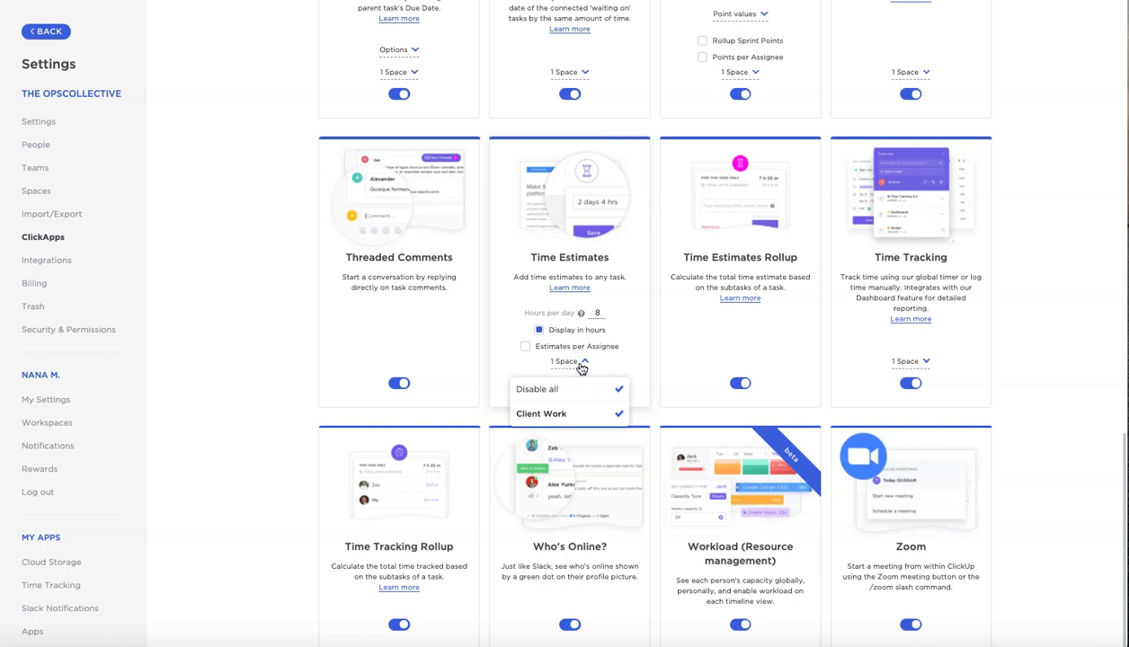
{"action": "left_click", "coordinate": [622, 364]}
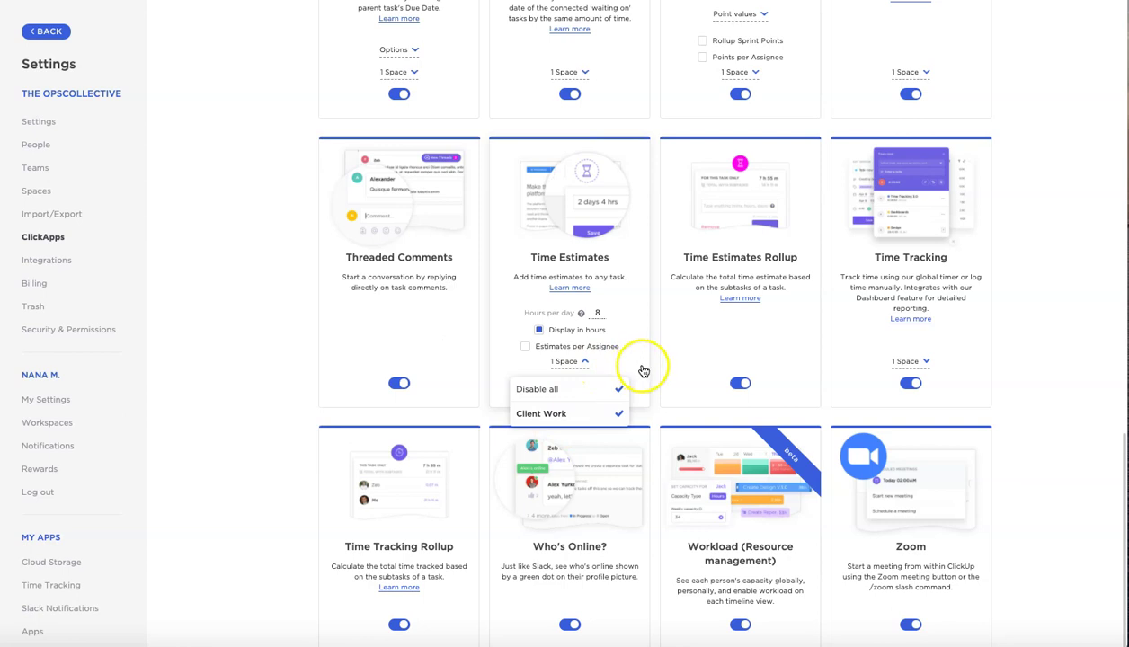
Close the Time Estimates space list and toggle Workload off and back on
{"action": "left_click", "coordinate": [654, 402]}
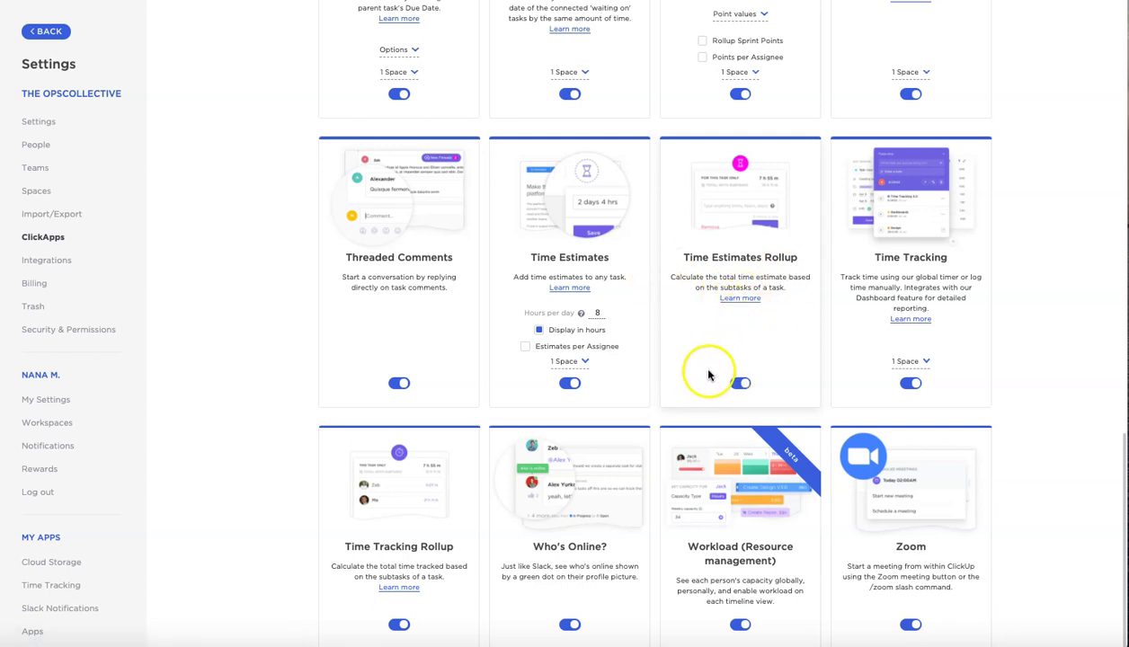
{"action": "scroll", "coordinate": [709, 375], "scroll_direction": "down", "scroll_amount": 1}
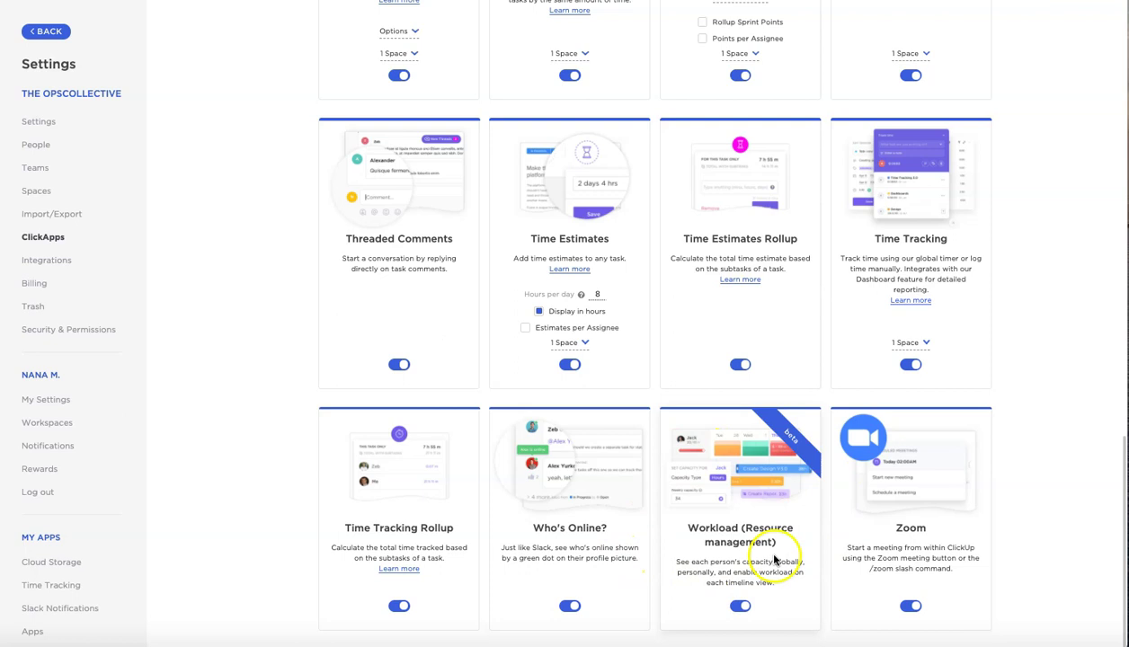
{"action": "left_click", "coordinate": [737, 608]}
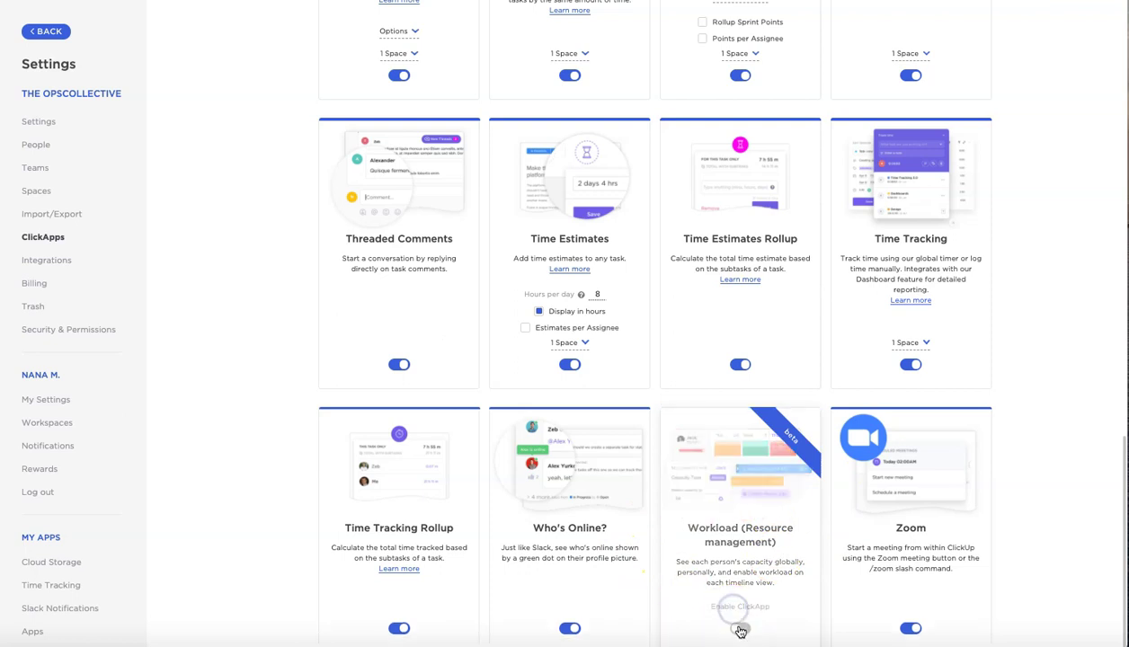
{"action": "left_click", "coordinate": [742, 628]}
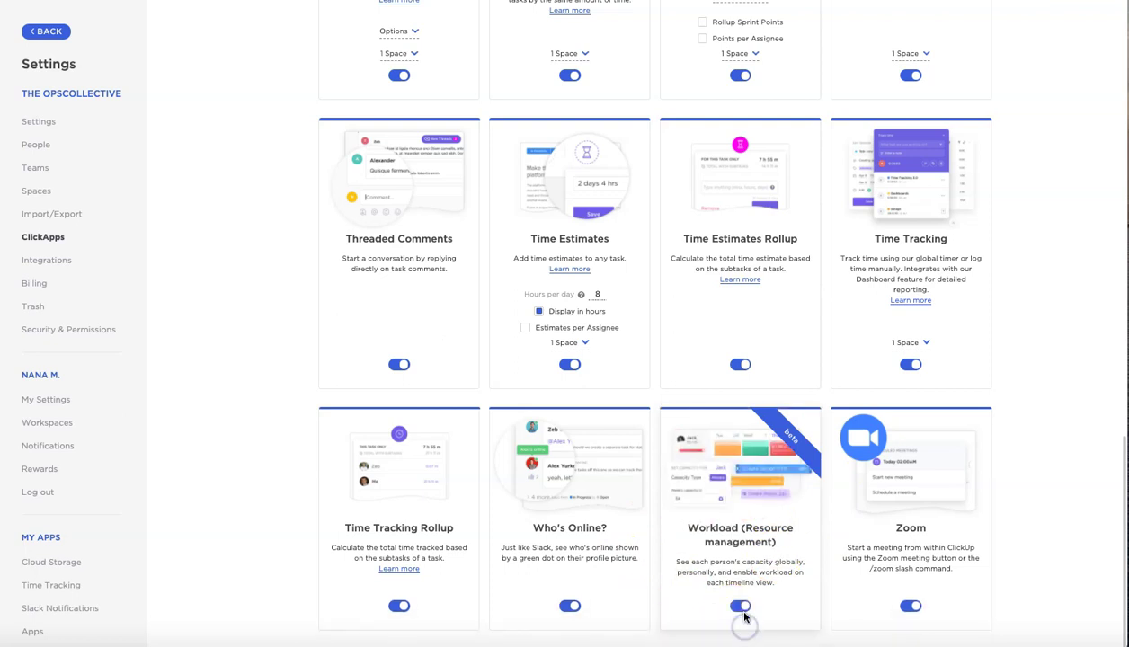
{"action": "left_click", "coordinate": [733, 612]}
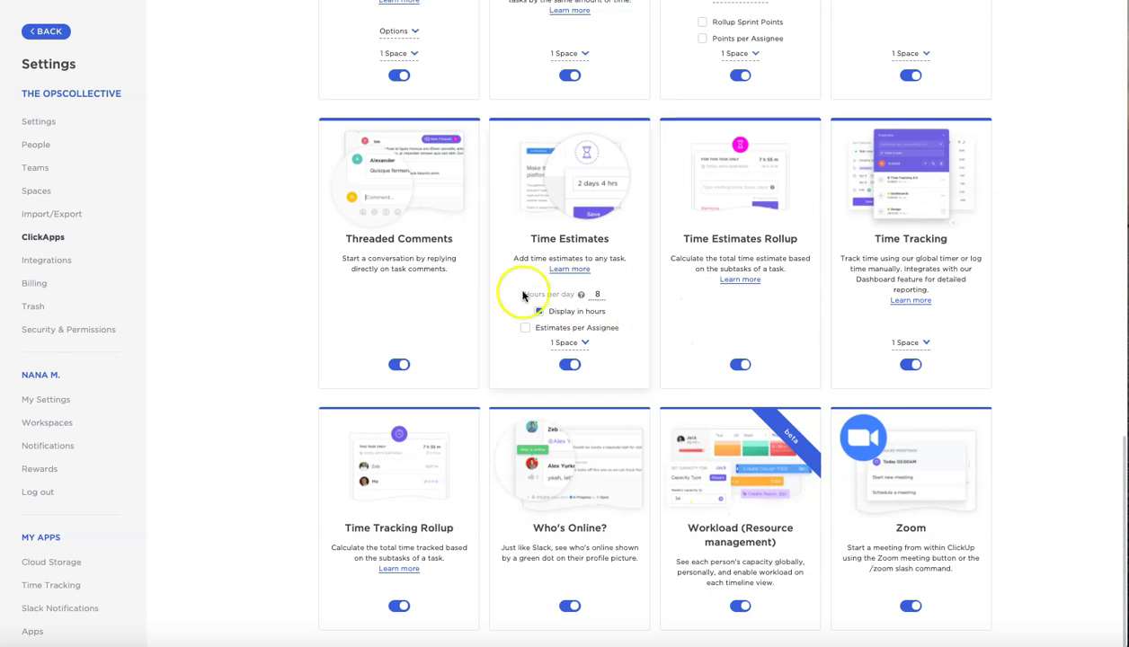
{"action": "left_click", "coordinate": [53, 40]}
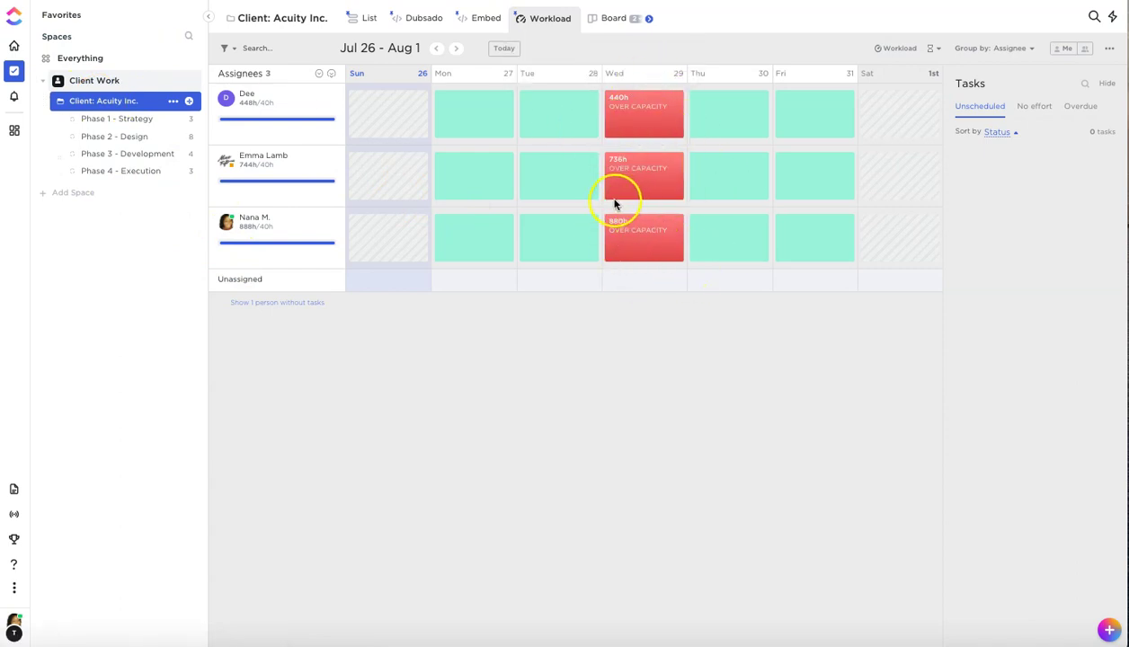
{"action": "left_click", "coordinate": [106, 108]}
{"action": "left_click", "coordinate": [115, 106]}
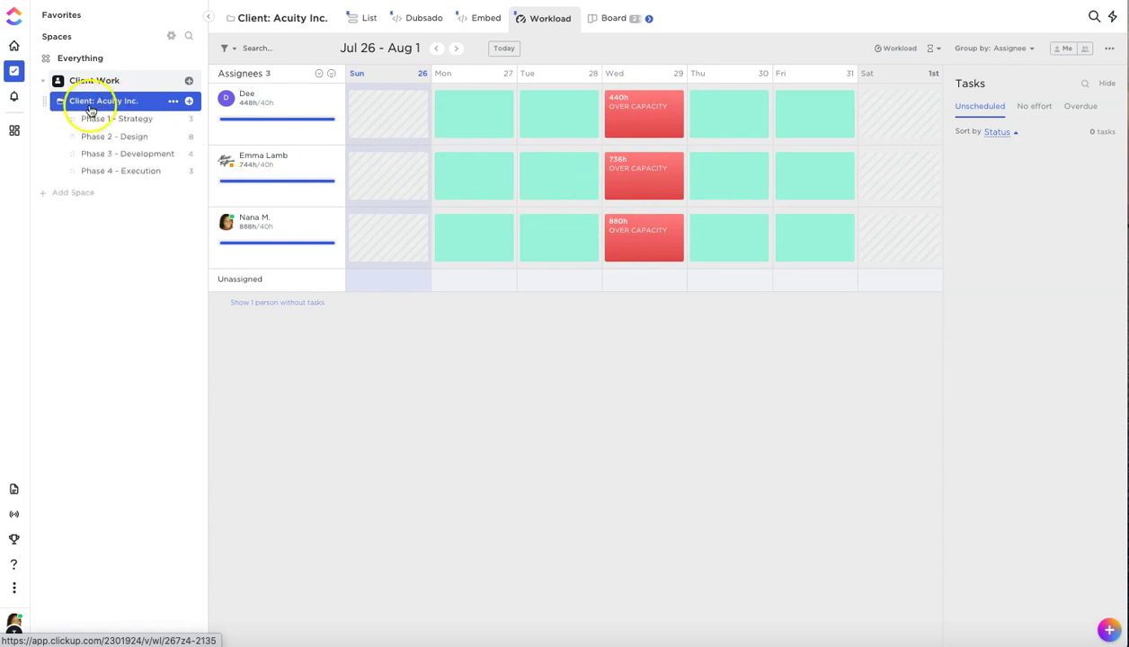
{"action": "left_click", "coordinate": [362, 21]}
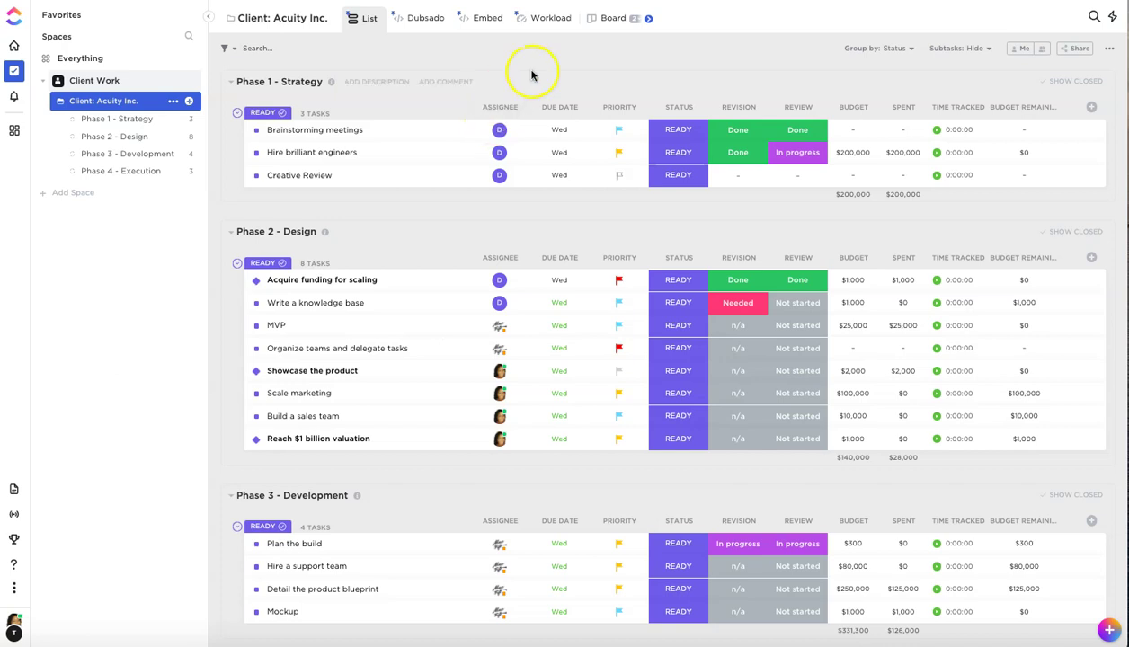
{"action": "left_click", "coordinate": [550, 22]}
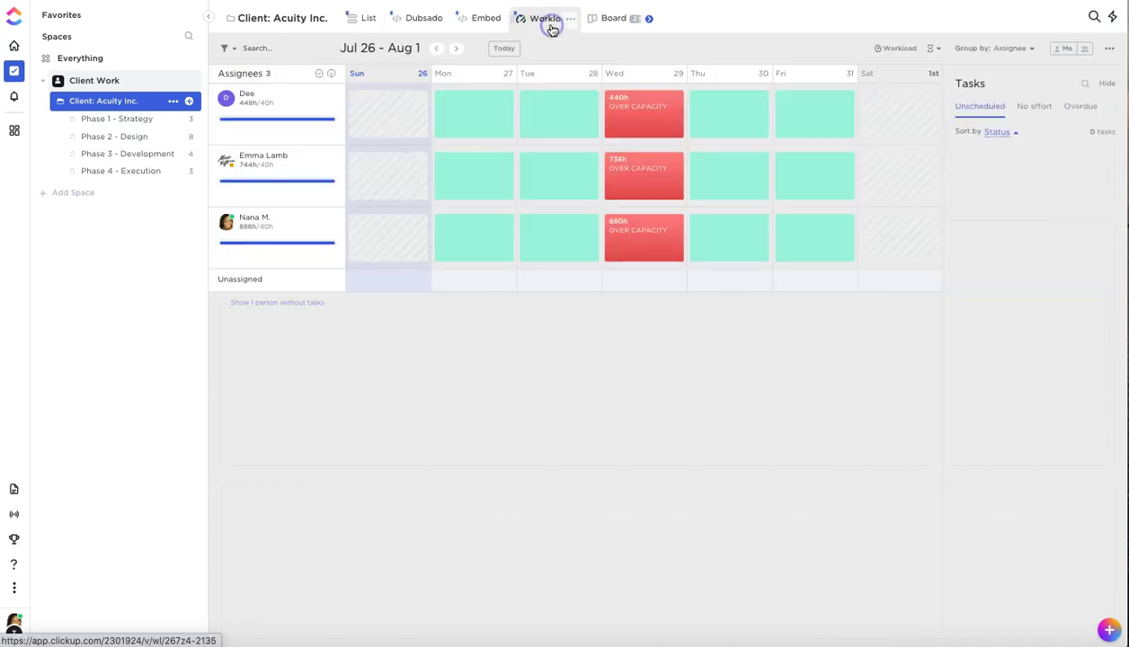
Set the weekly capacity to 20 hours and apply it to all three assignees
{"action": "left_click", "coordinate": [275, 108]}
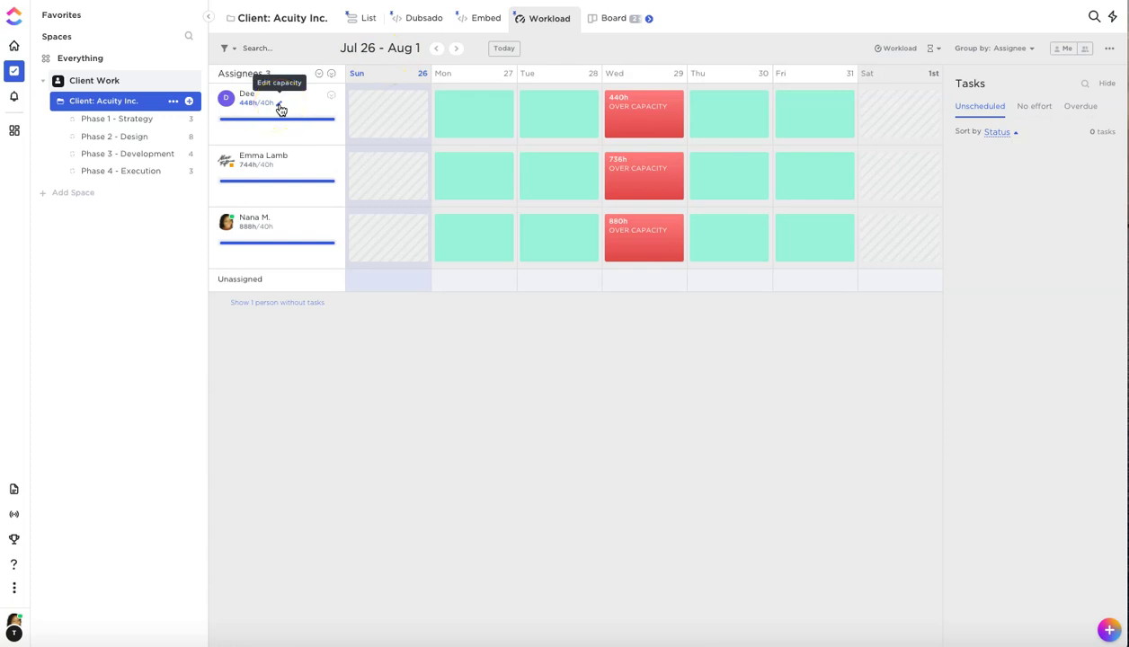
{"action": "left_click", "coordinate": [280, 106]}
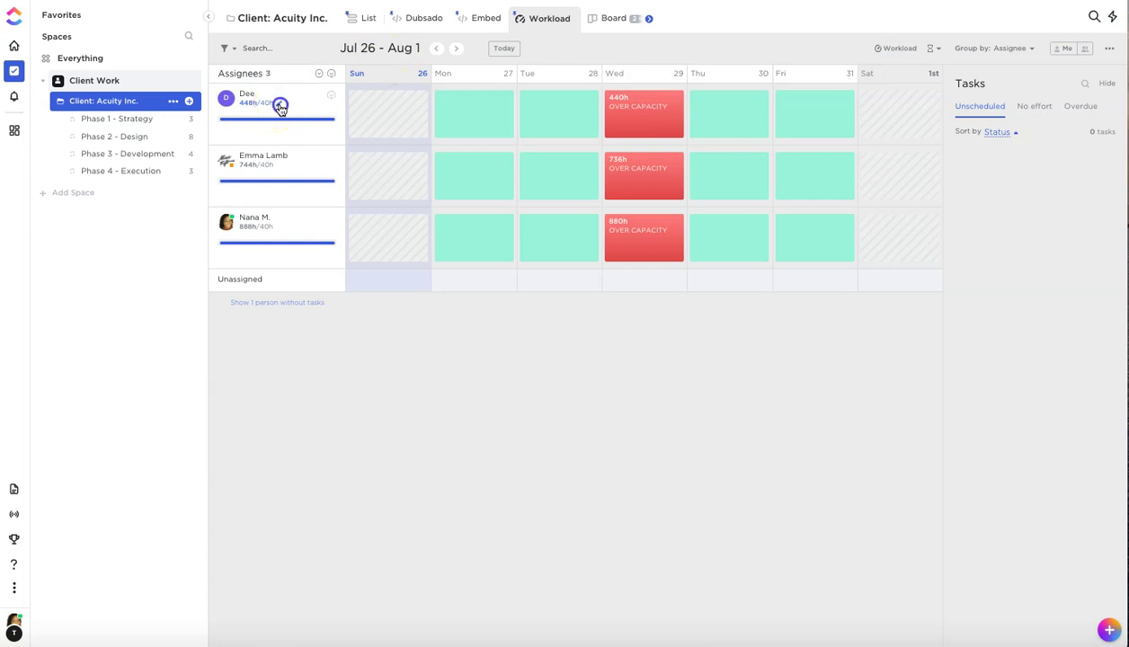
{"action": "left_click", "coordinate": [294, 167]}
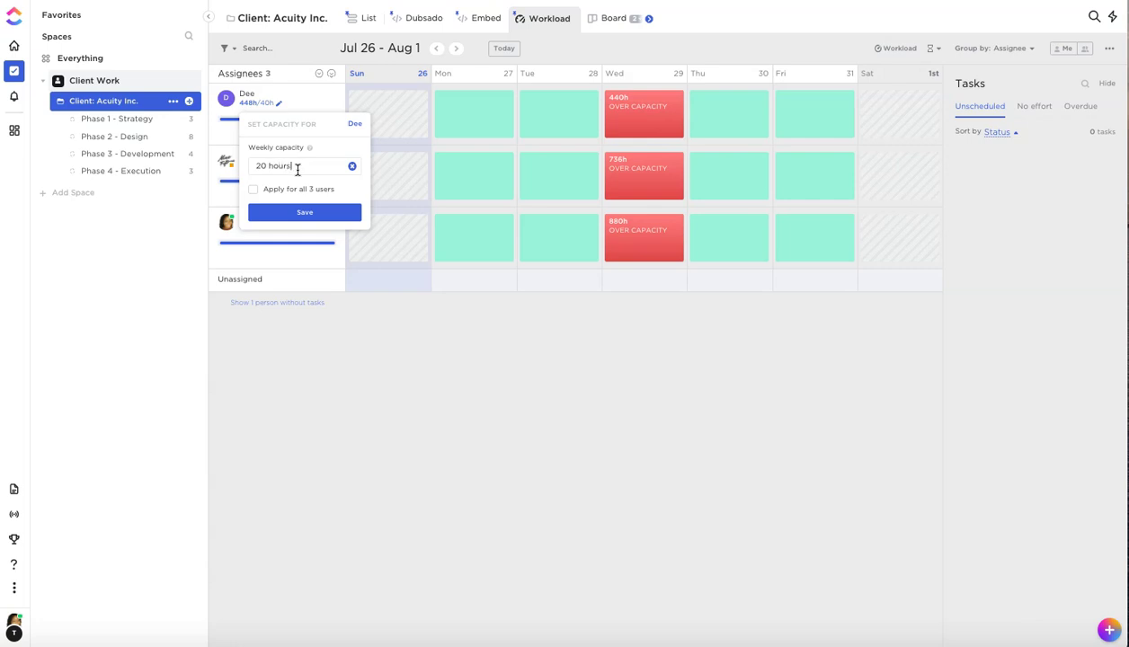
{"action": "left_click", "coordinate": [318, 215]}
{"action": "left_click", "coordinate": [254, 191]}
{"action": "left_click", "coordinate": [302, 213]}
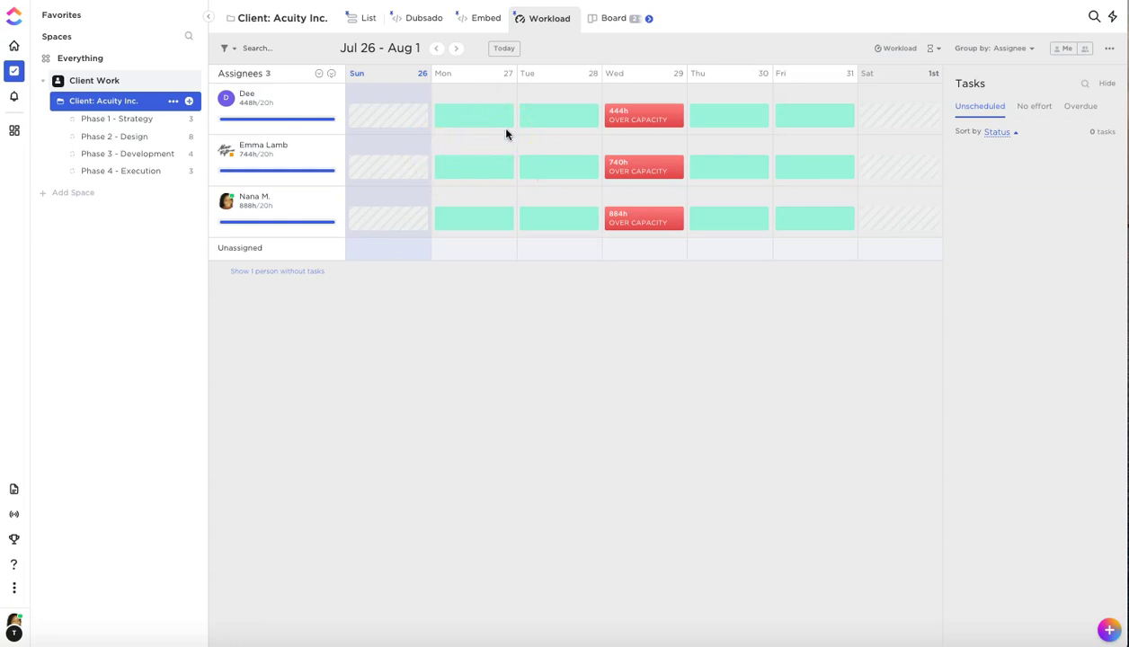
{"action": "left_click", "coordinate": [479, 135]}
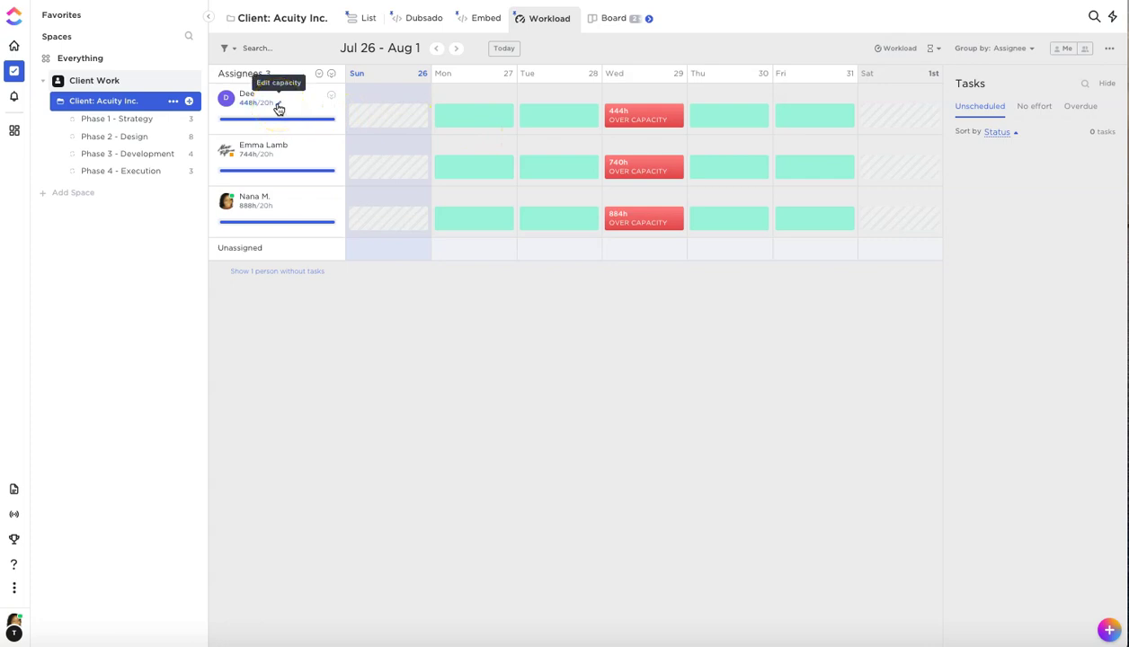
In the Acuity Inc. task list, remove the assignees from Brainstorming meetings and Creative Review
{"action": "left_click", "coordinate": [279, 106]}
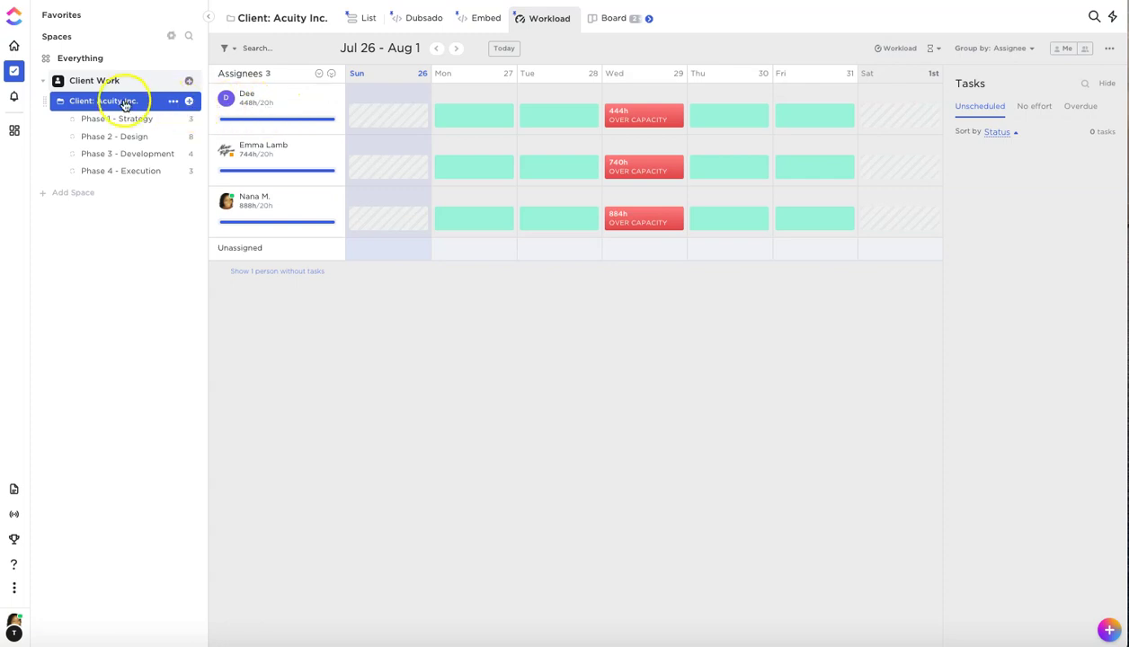
{"action": "left_click", "coordinate": [364, 18]}
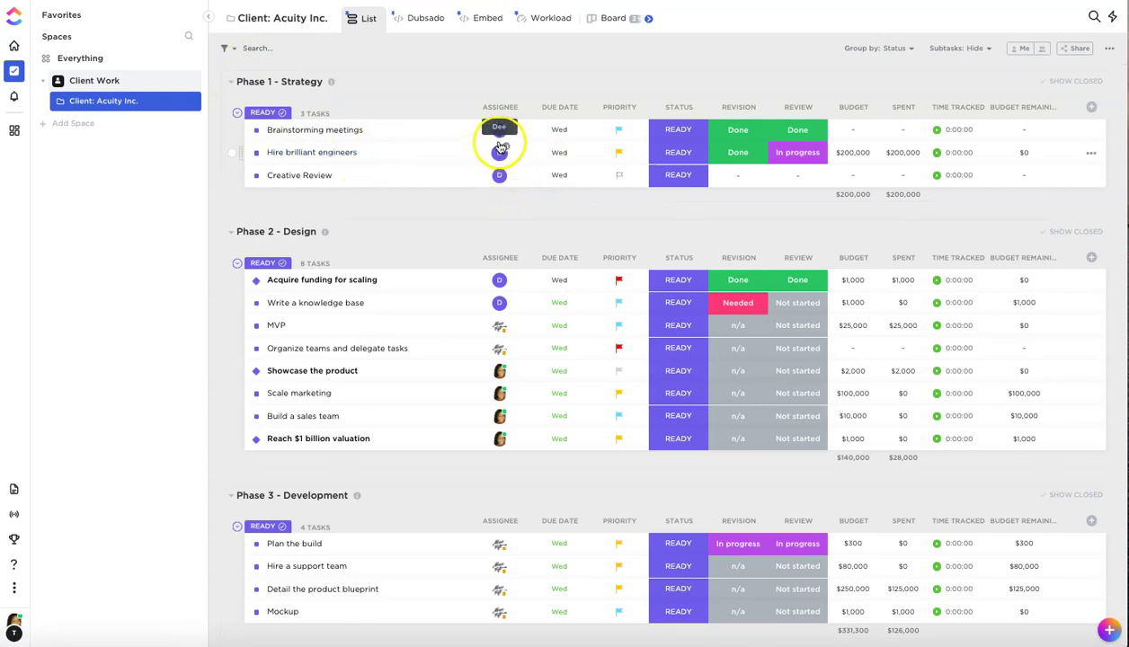
{"action": "scroll", "coordinate": [500, 126], "scroll_direction": "down", "scroll_amount": 1}
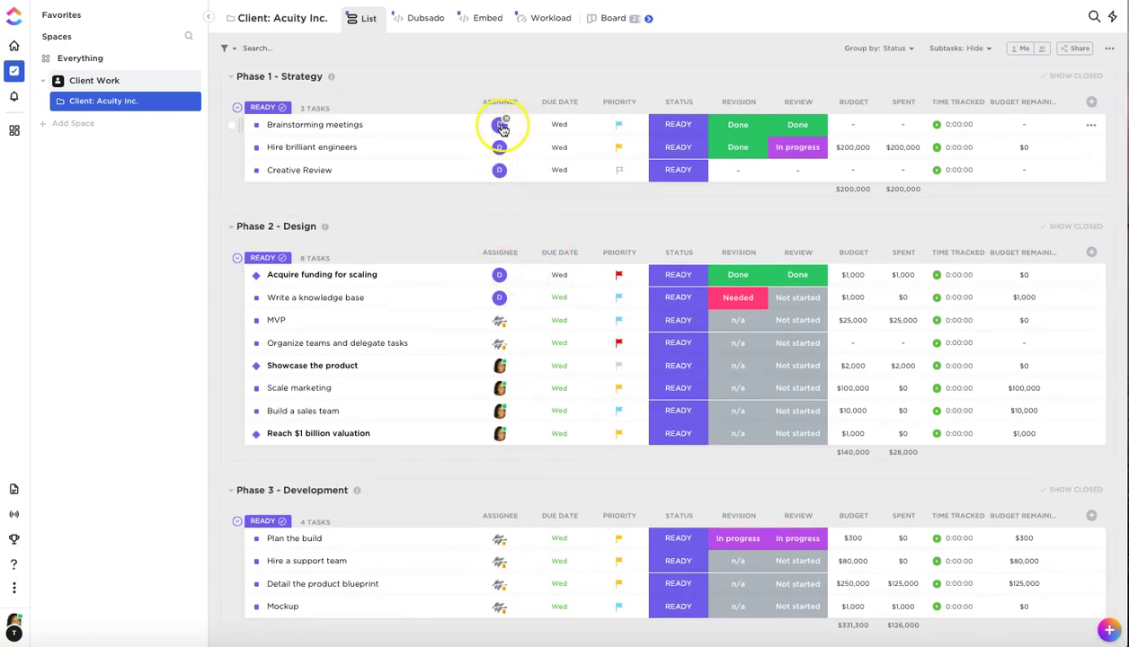
{"action": "left_click", "coordinate": [506, 121]}
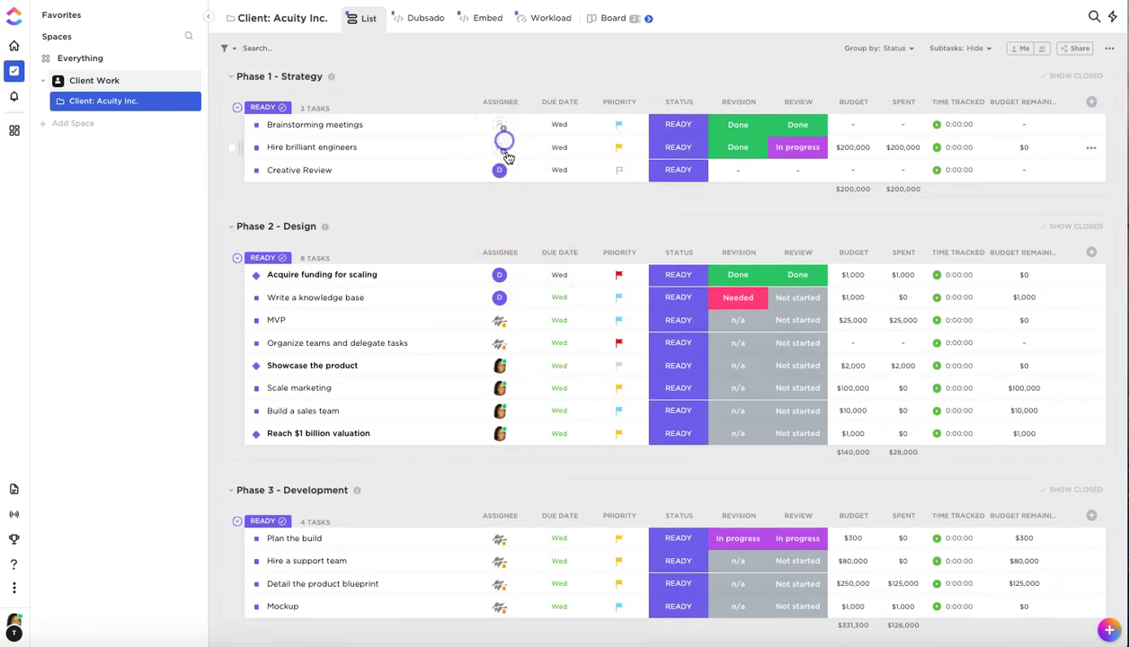
{"action": "left_click", "coordinate": [506, 166]}
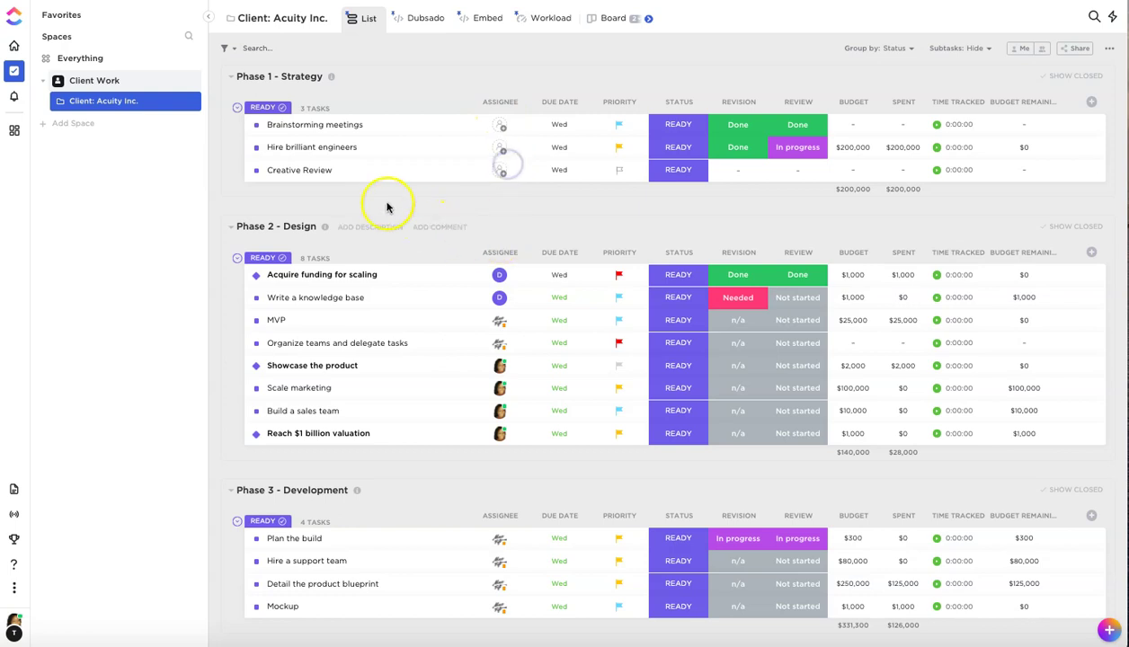
Assign Brainstorming meetings and Hire brilliant engineers to the same teammate
{"action": "left_click", "coordinate": [500, 126]}
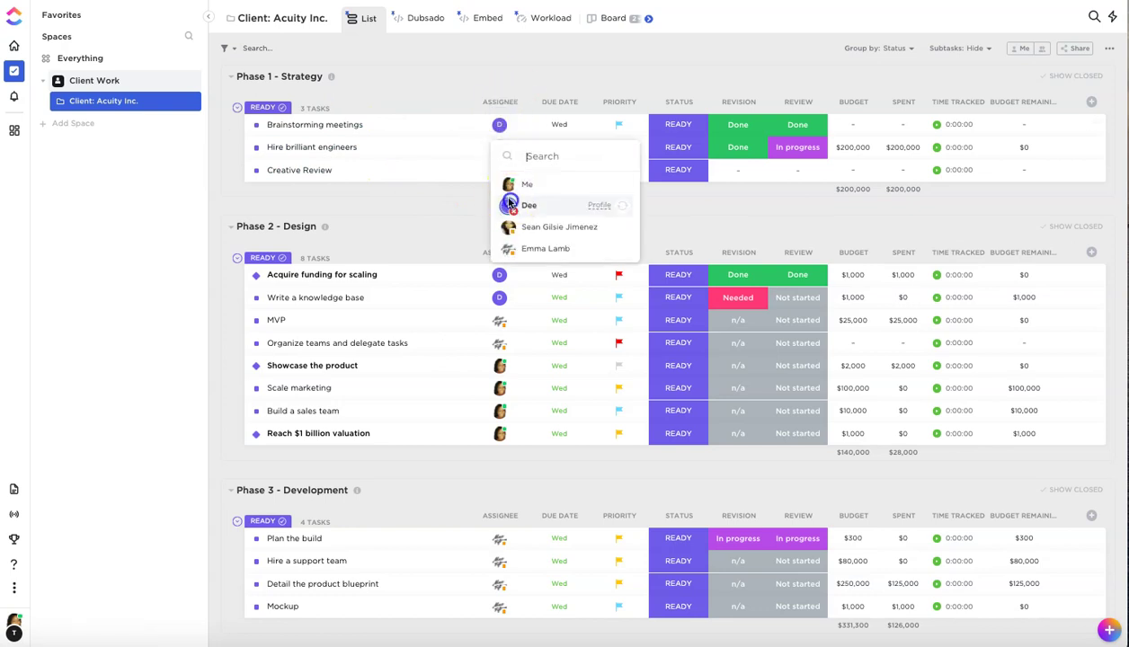
{"action": "left_click", "coordinate": [506, 202]}
{"action": "left_click", "coordinate": [496, 153]}
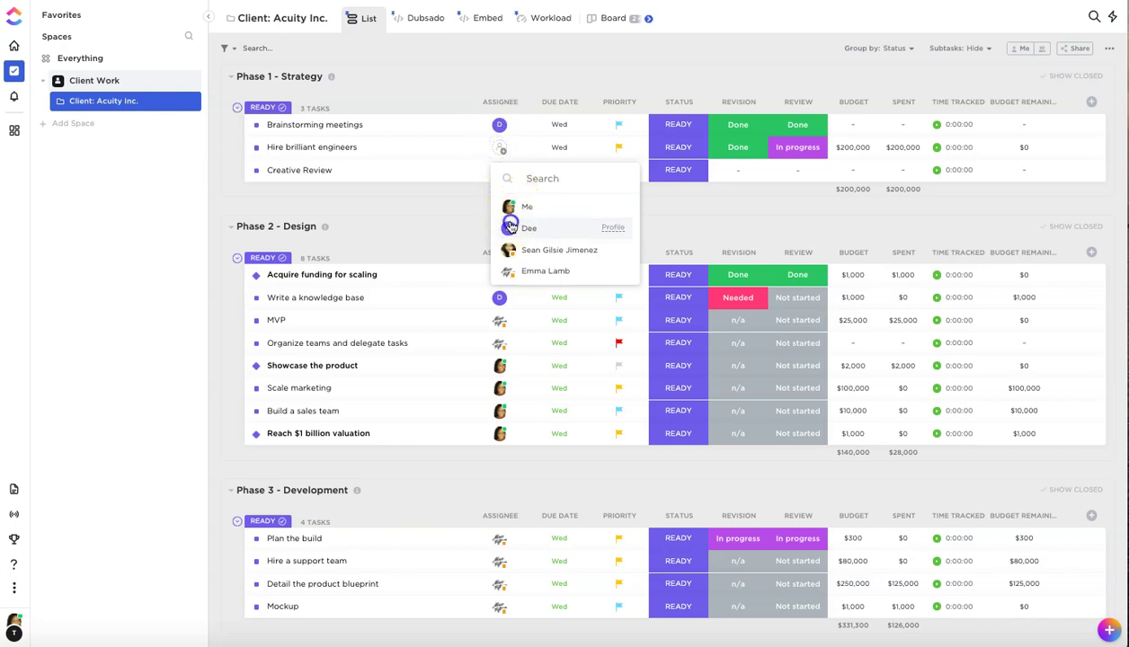
{"action": "left_click", "coordinate": [506, 225]}
{"action": "left_click", "coordinate": [500, 170]}
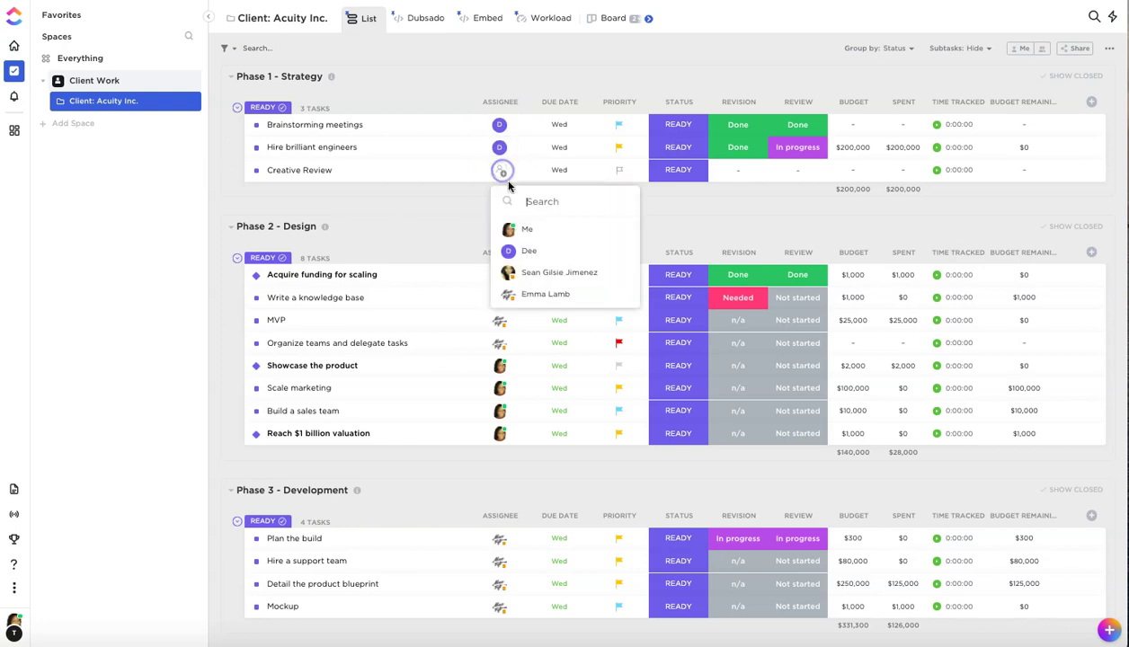
Assign Creative Review to the same teammate and show the Time est. column
{"action": "left_click", "coordinate": [526, 250]}
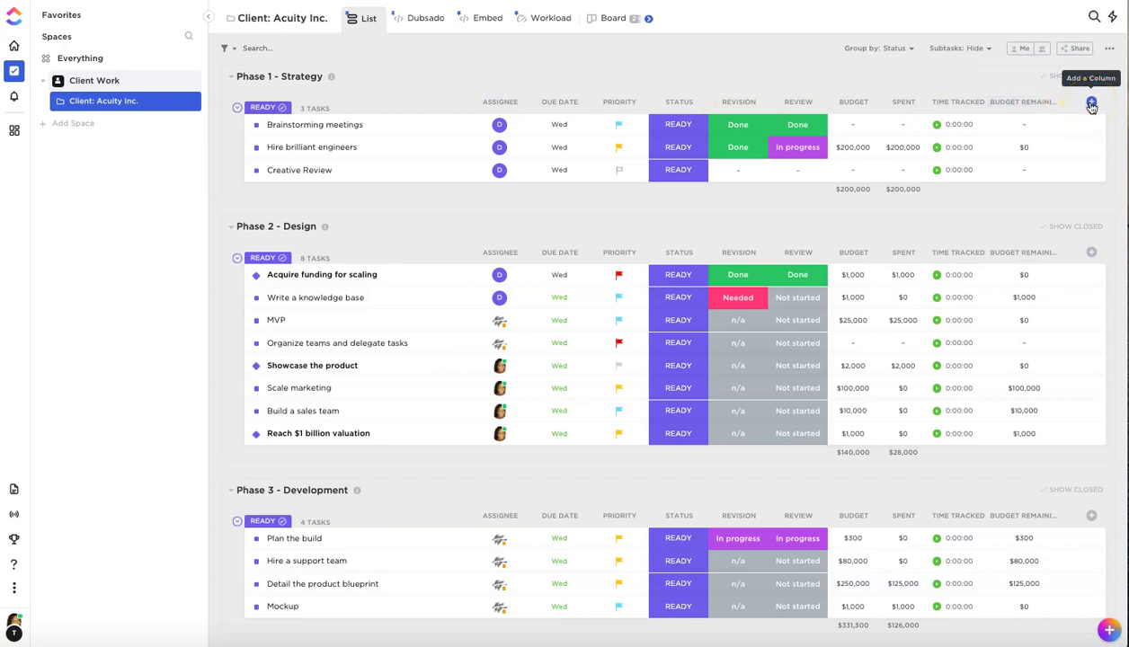
{"action": "left_click", "coordinate": [1091, 104]}
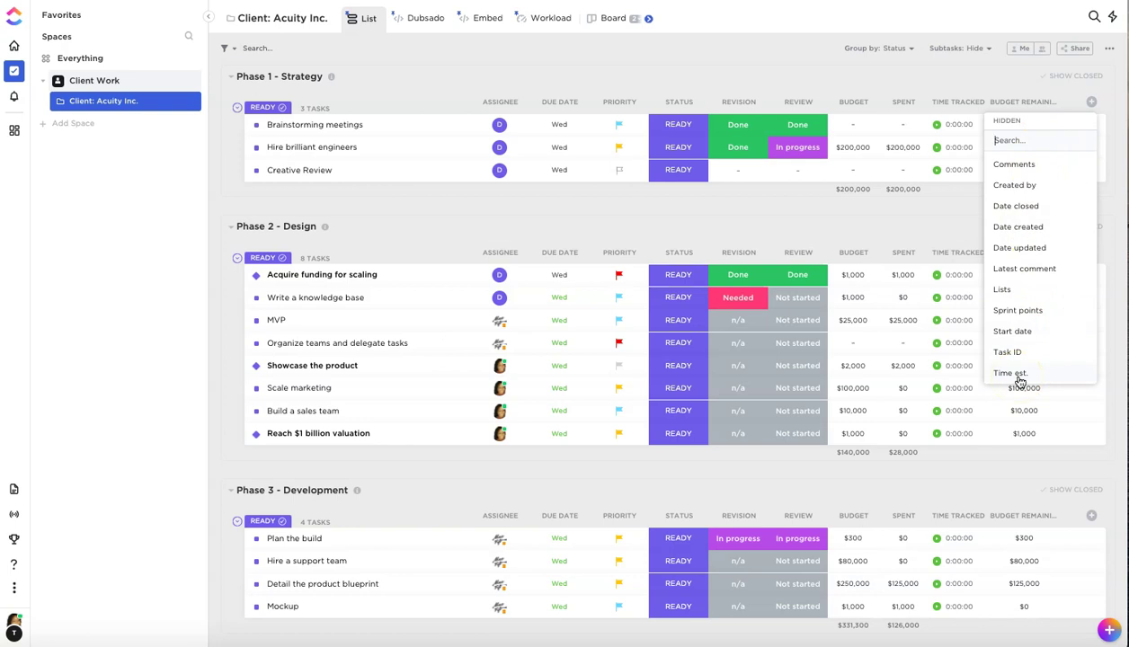
{"action": "left_click", "coordinate": [1018, 378]}
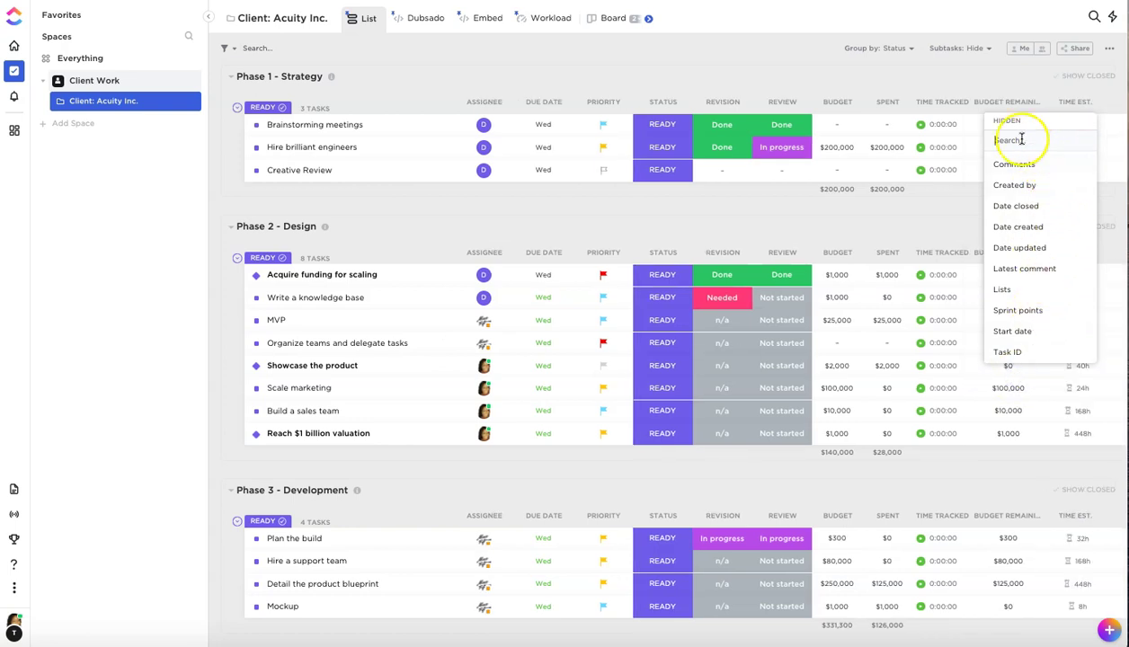
{"action": "left_click", "coordinate": [968, 81]}
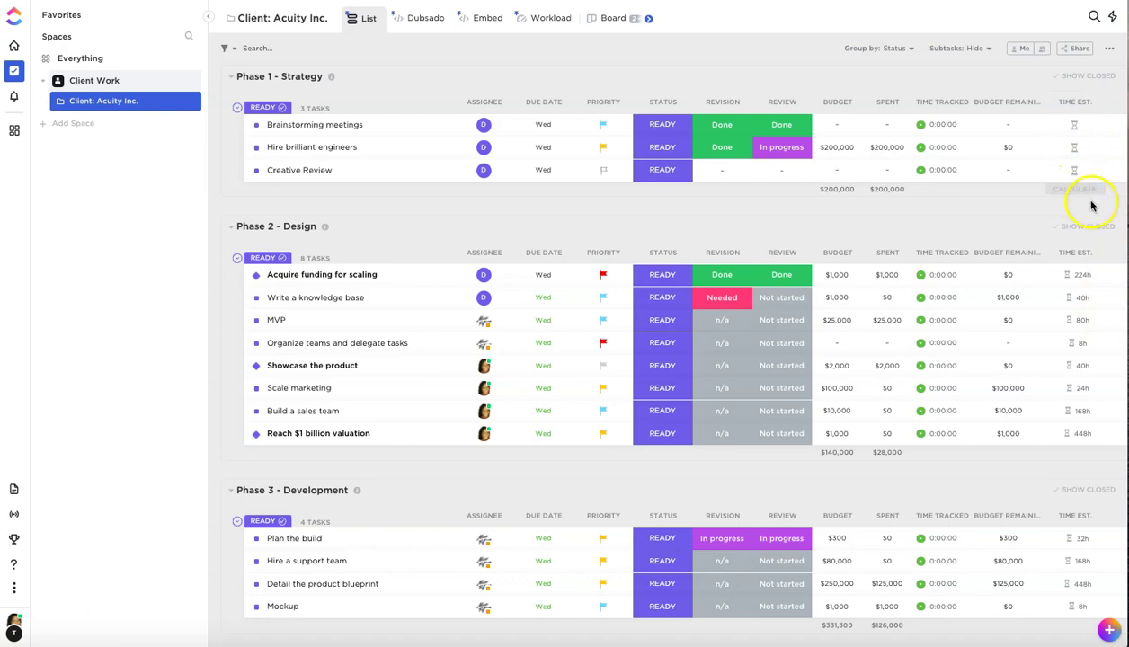
Estimate Brainstorming meetings at 10m, Hire brilliant engineers at 20m, and Creative Review at 45m
{"action": "left_click", "coordinate": [1074, 126]}
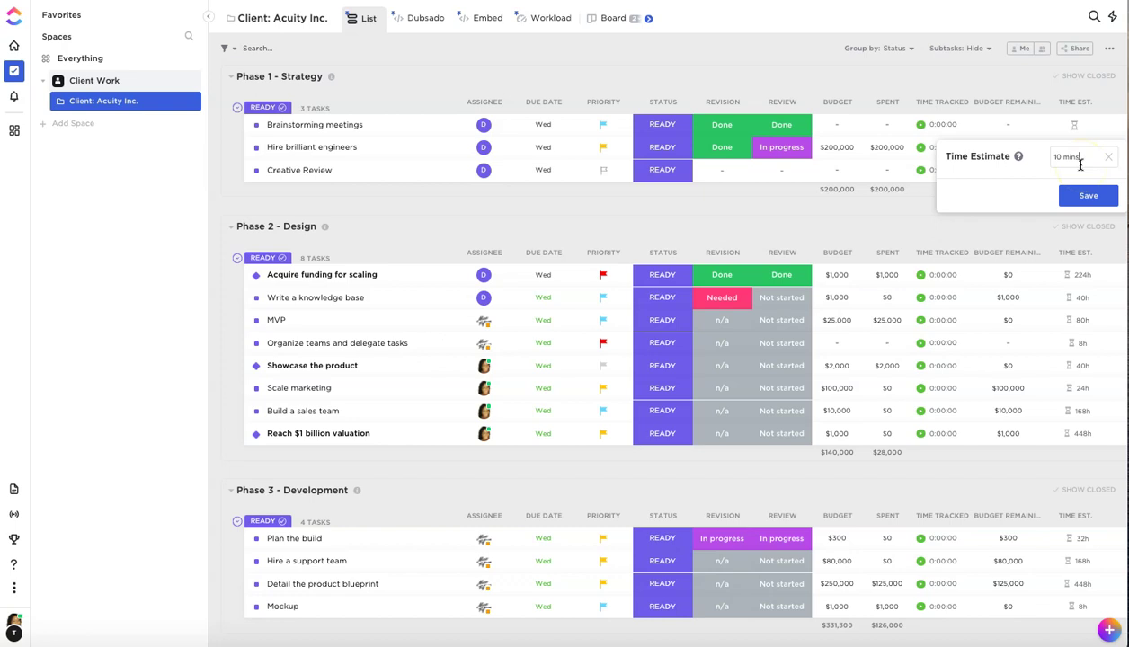
{"action": "key", "text": "Return"}
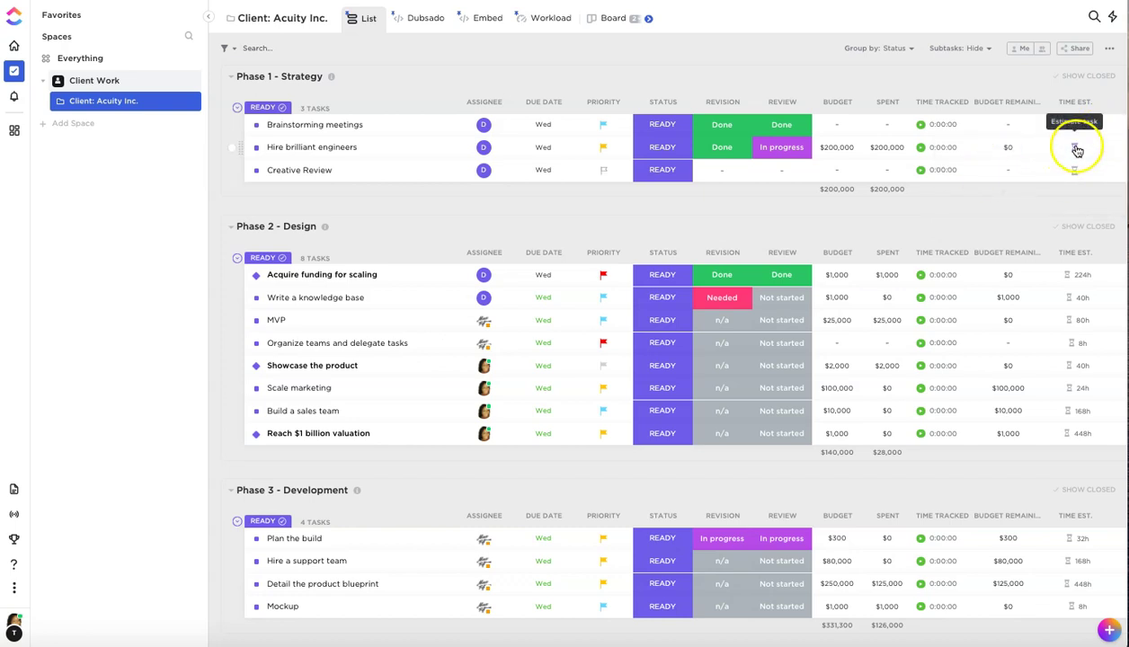
{"action": "left_click", "coordinate": [1074, 147]}
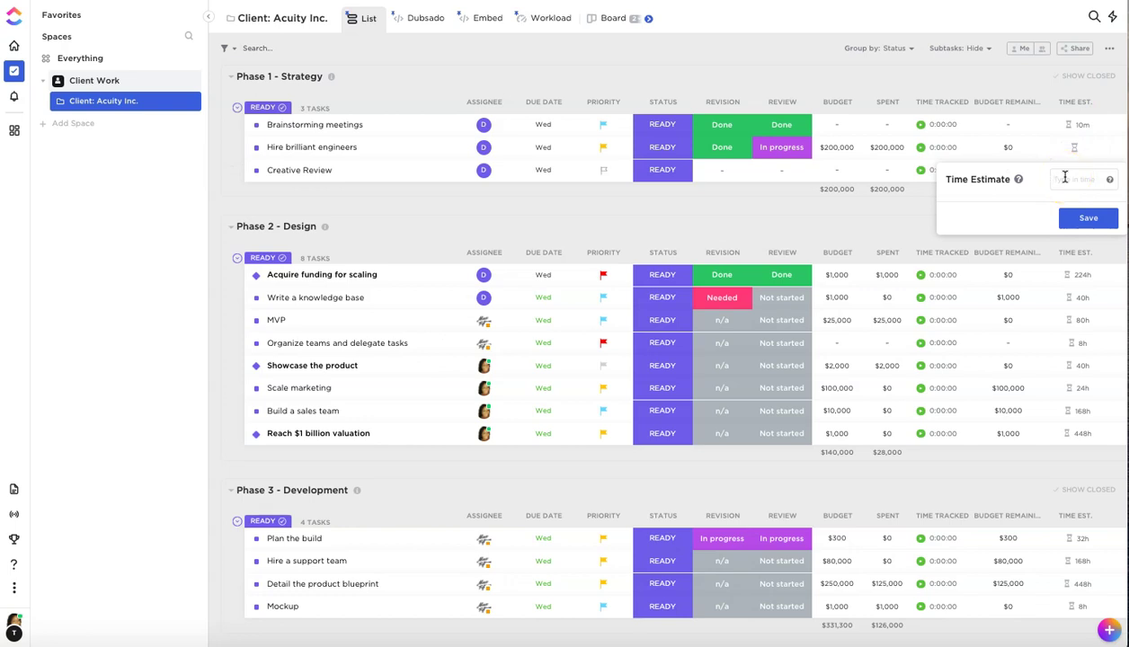
{"action": "key", "text": "Return"}
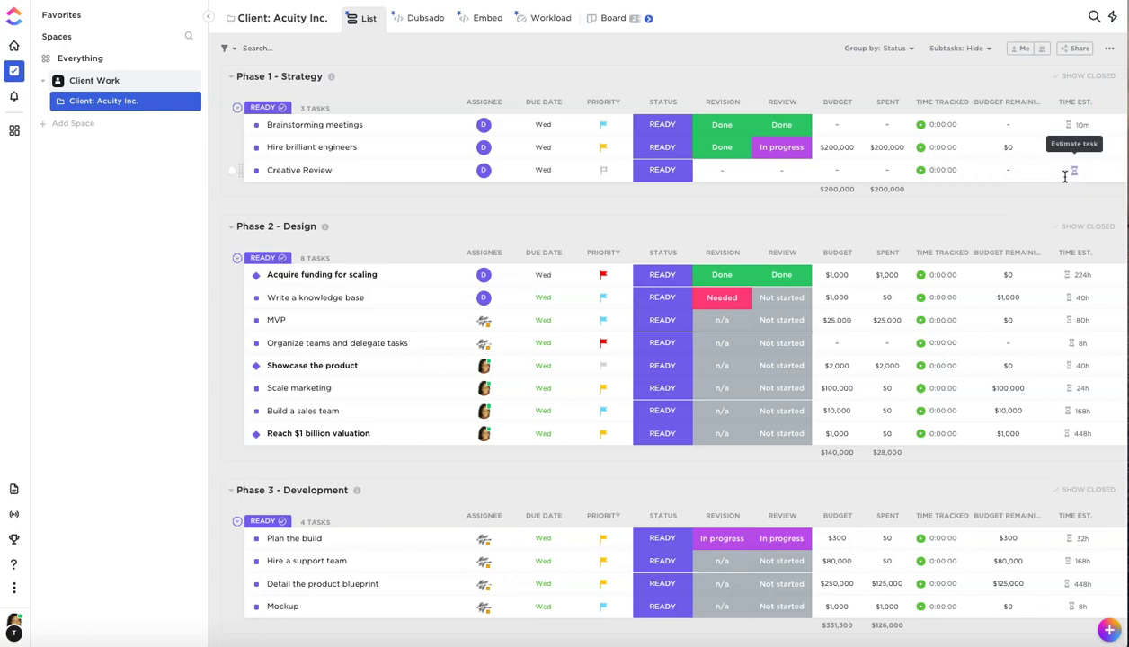
{"action": "left_click", "coordinate": [1072, 172]}
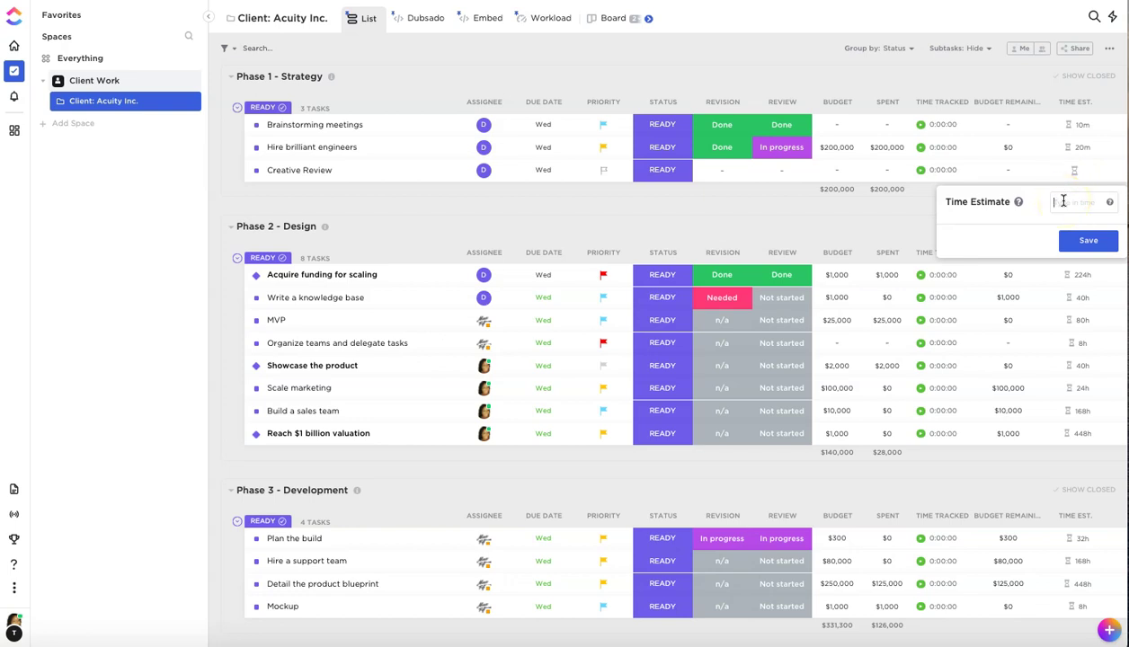
{"action": "key", "text": "Return"}
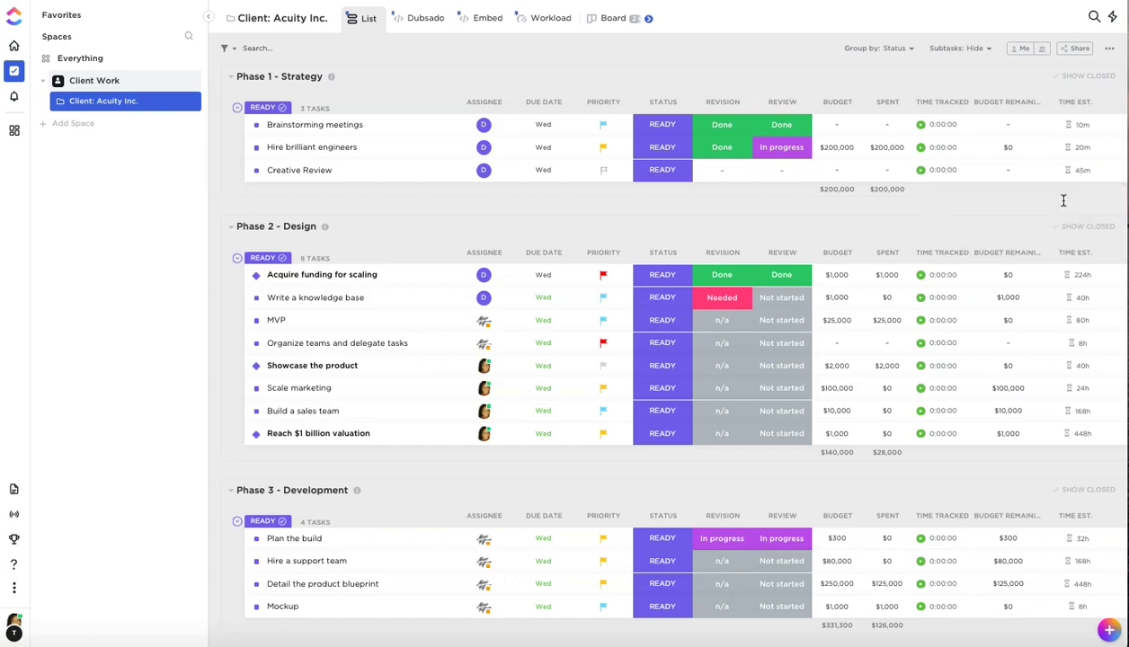
{"action": "left_click", "coordinate": [342, 124]}
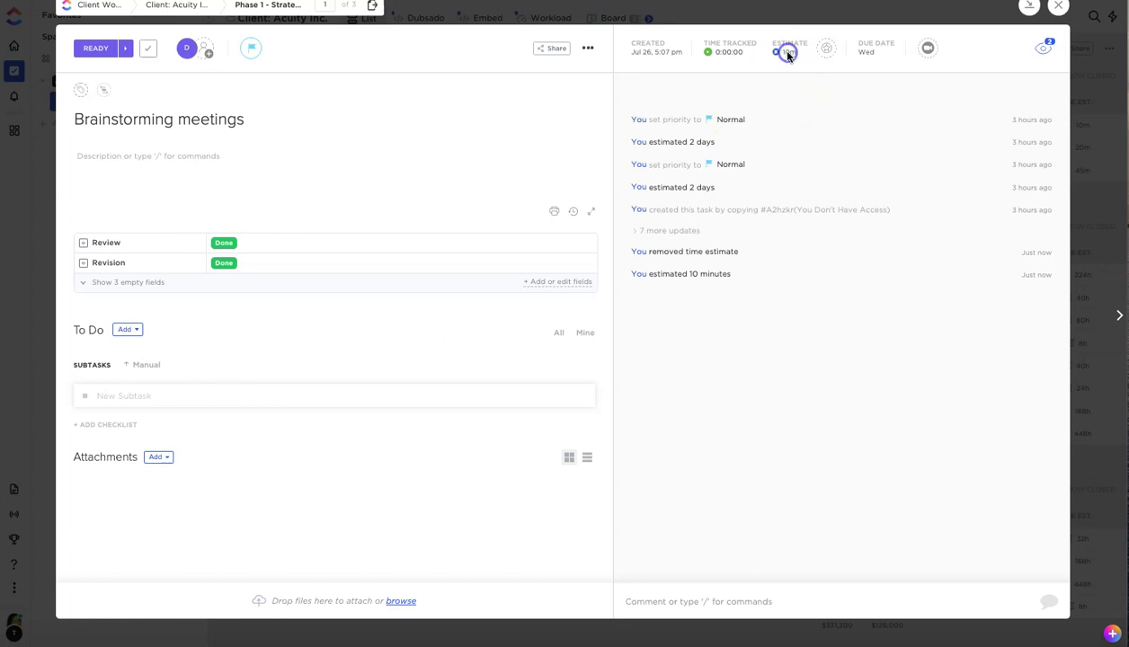
{"action": "left_click", "coordinate": [786, 52]}
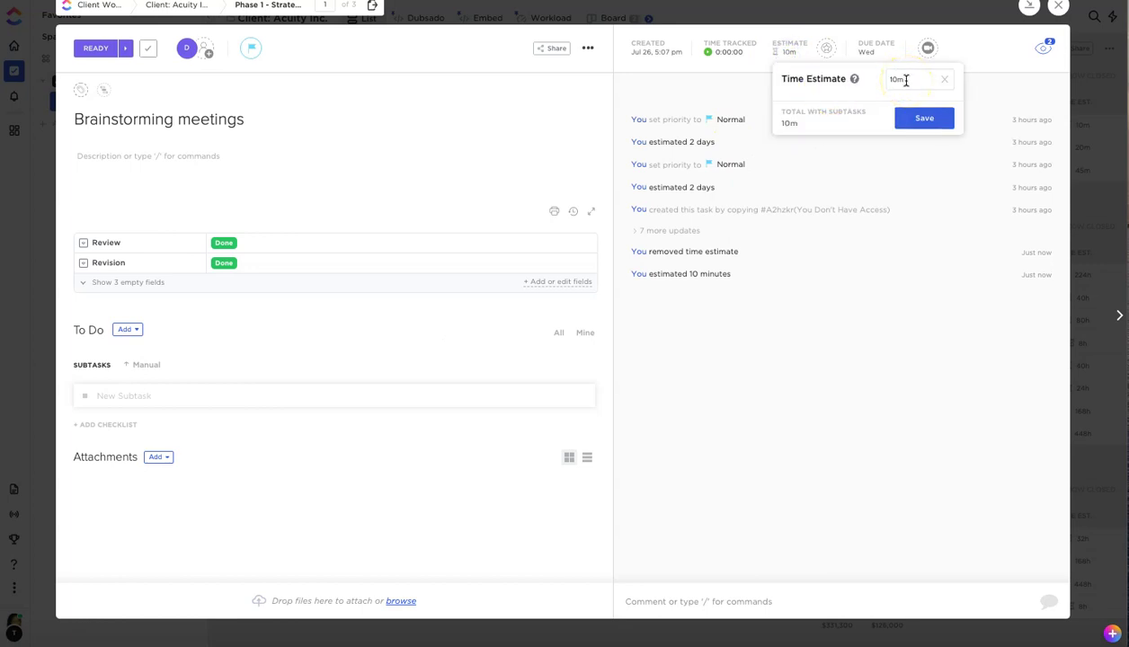
{"action": "left_click", "coordinate": [924, 119]}
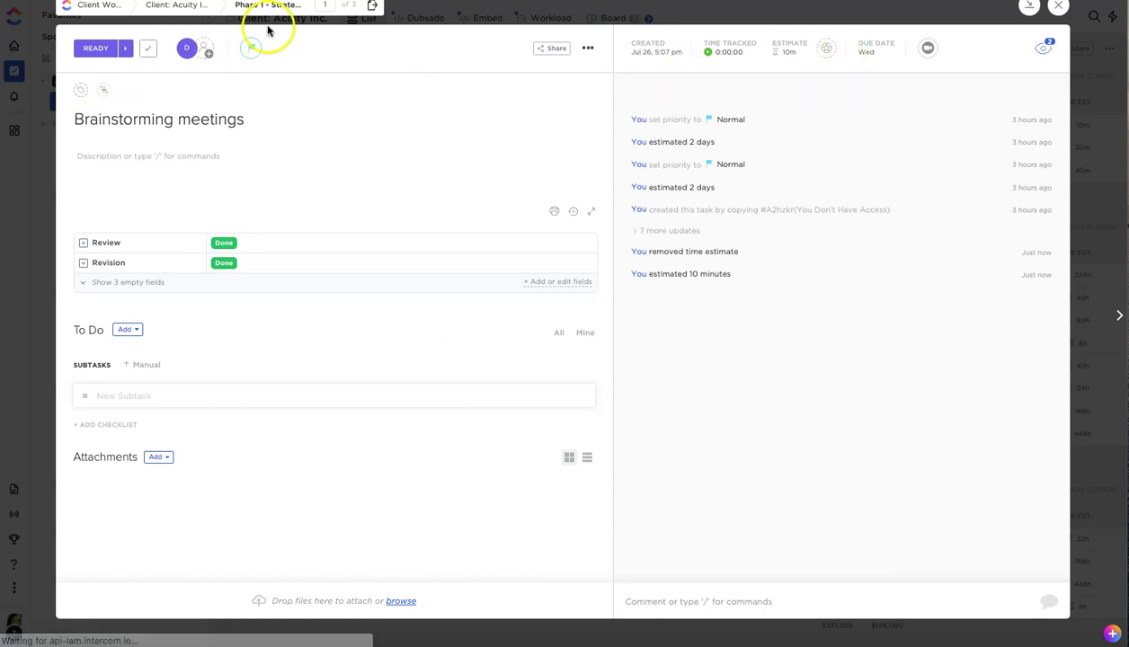
{"action": "left_click", "coordinate": [1058, 8]}
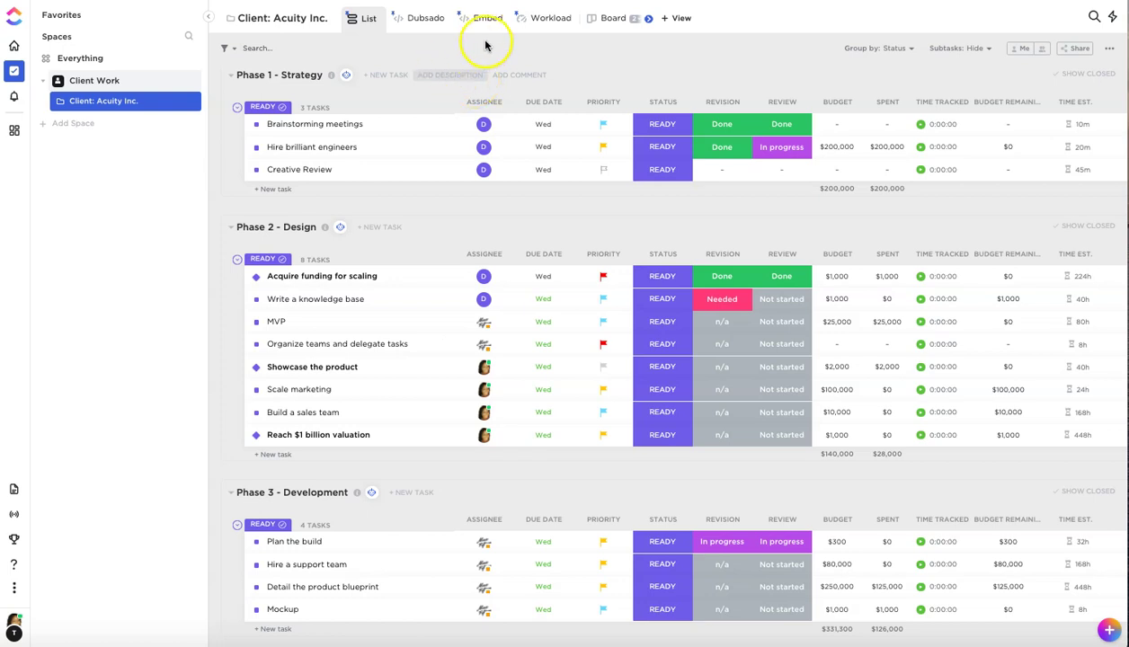
Delete the existing Workload view and create a new Workload view for Client: Acuity Inc
{"action": "left_click", "coordinate": [563, 24]}
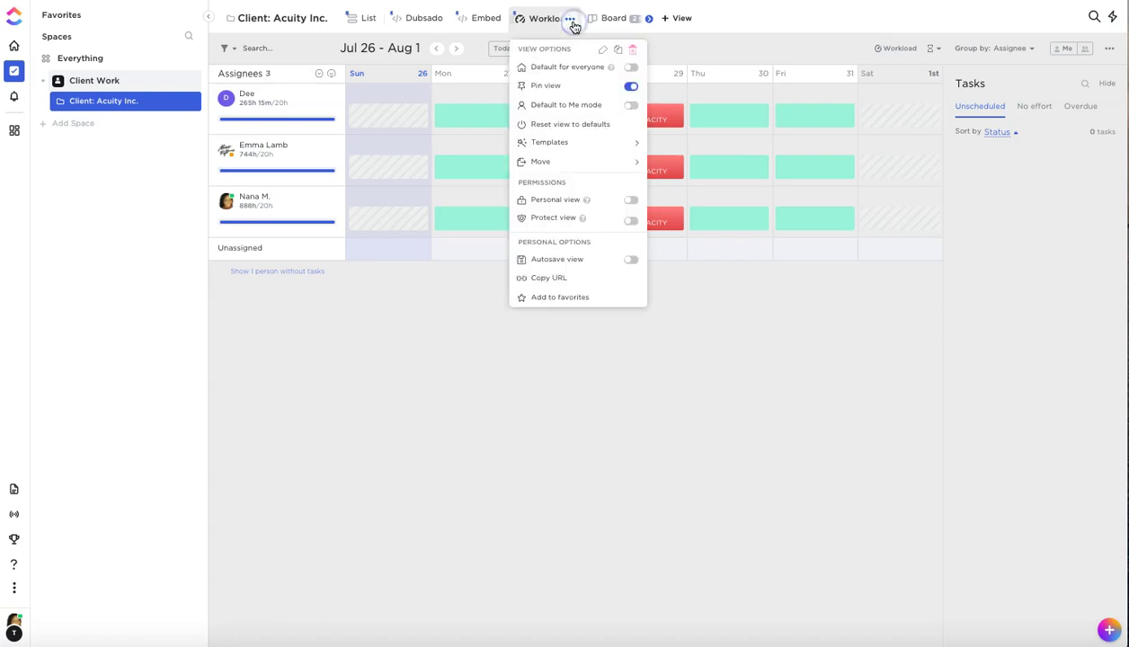
{"action": "left_click", "coordinate": [632, 49]}
{"action": "left_click", "coordinate": [627, 140]}
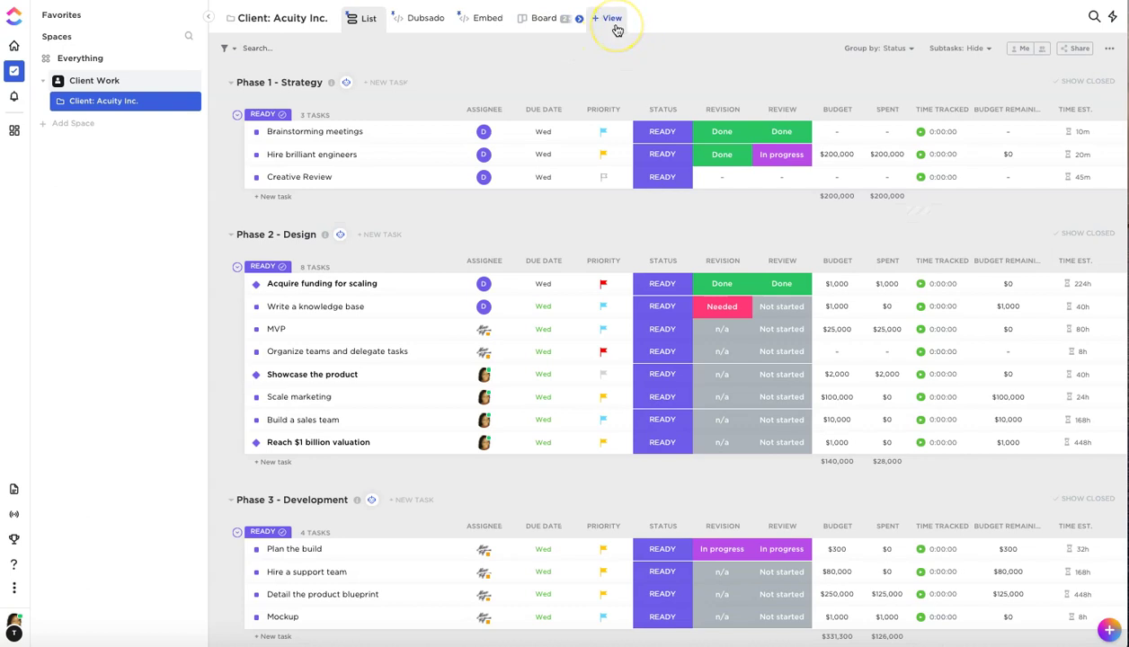
{"action": "left_click", "coordinate": [614, 25]}
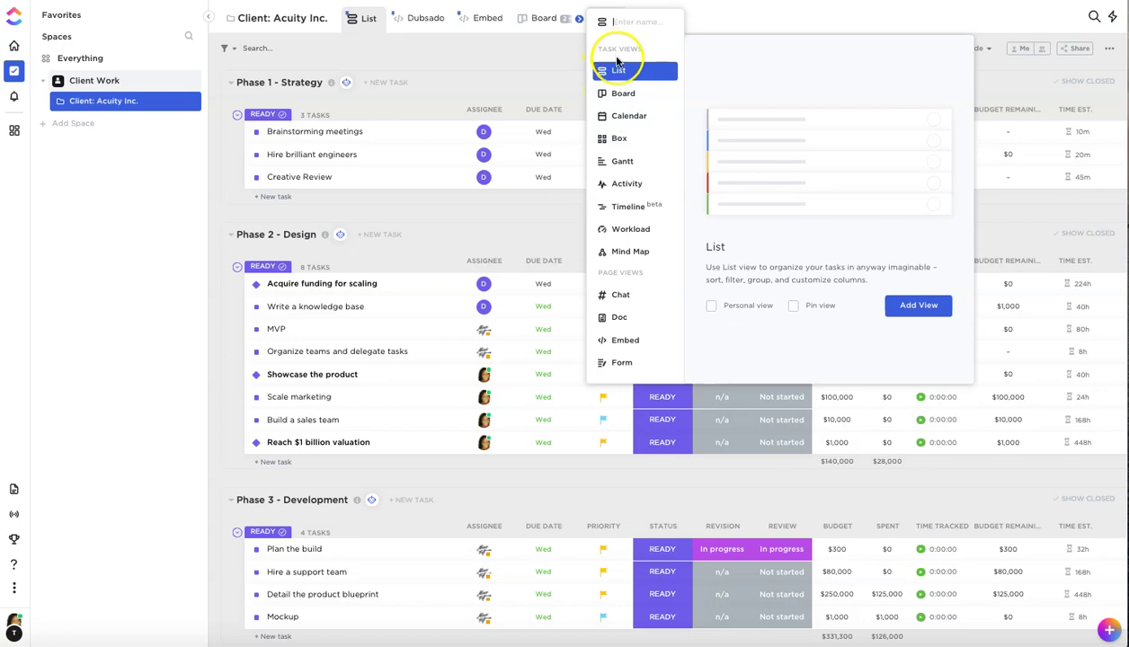
{"action": "left_click", "coordinate": [634, 231]}
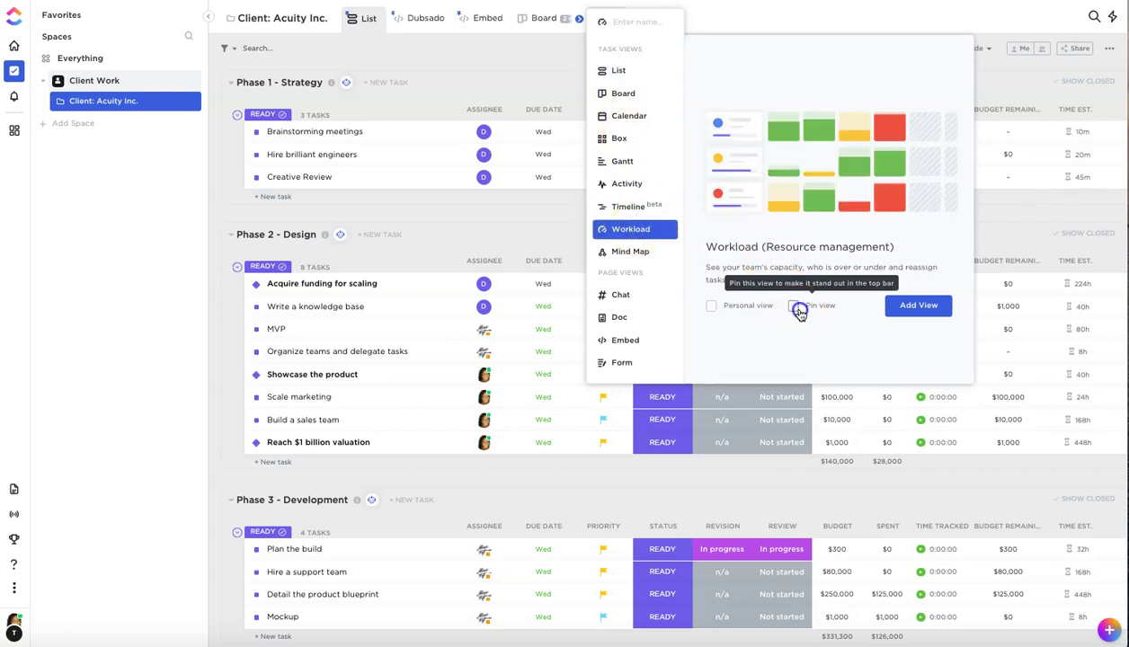
{"action": "left_click", "coordinate": [914, 305]}
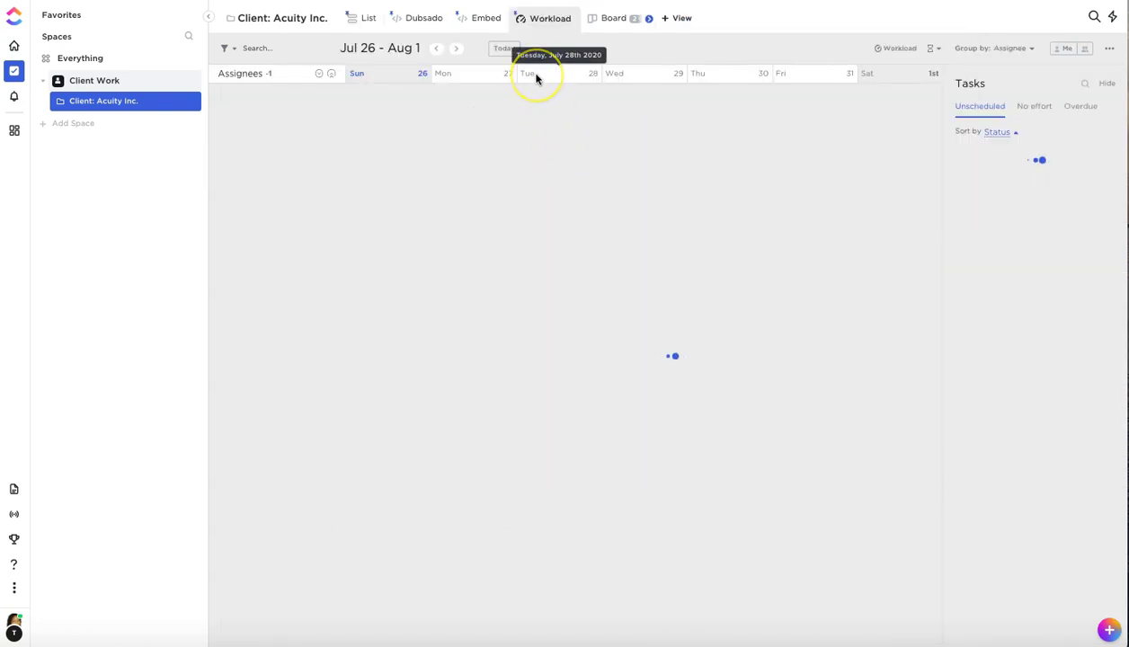
Check the Wednesday, Jul 28 cells showing all three assignees over their 20h capacity
{"action": "left_click", "coordinate": [497, 111]}
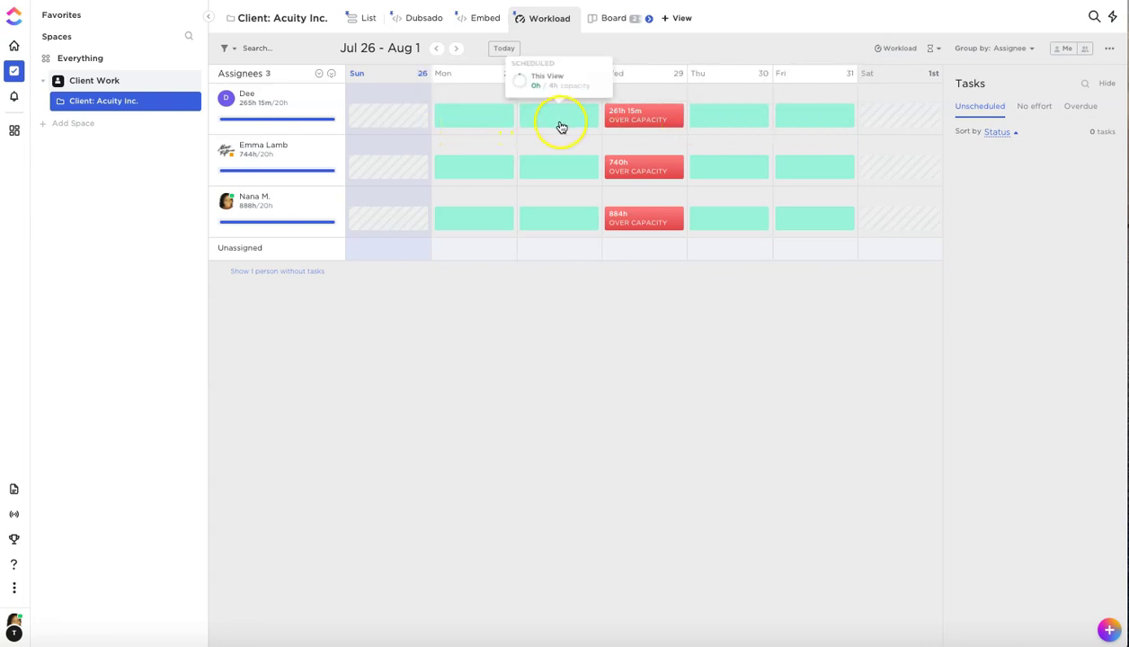
{"action": "left_click", "coordinate": [675, 142]}
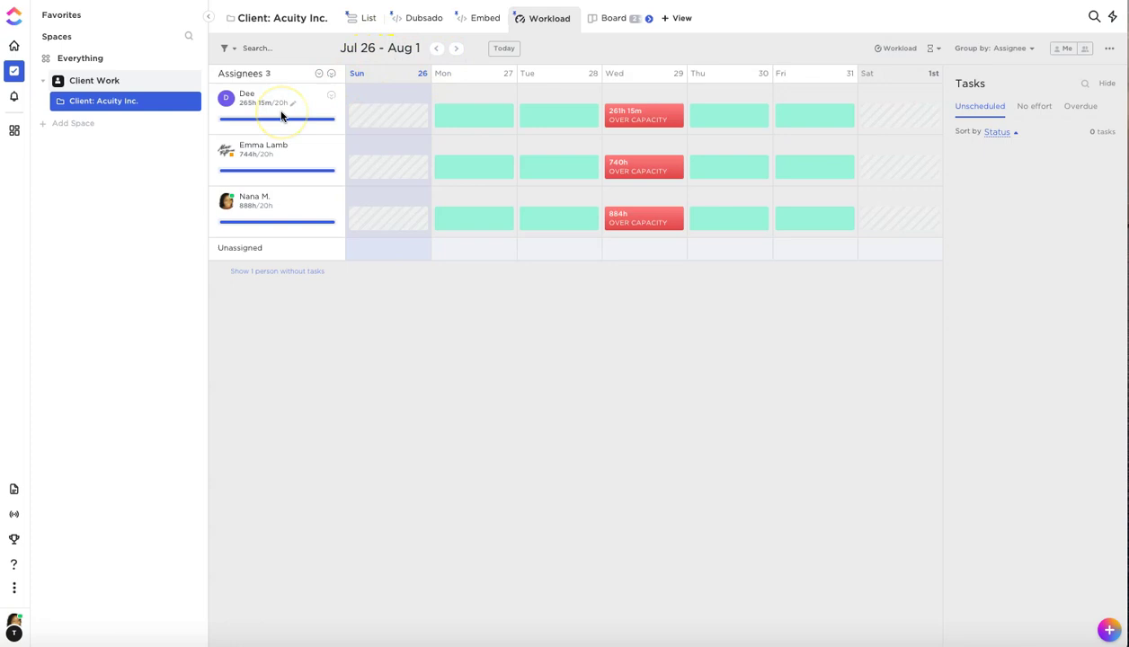
{"action": "mouse_move", "coordinate": [558, 123]}
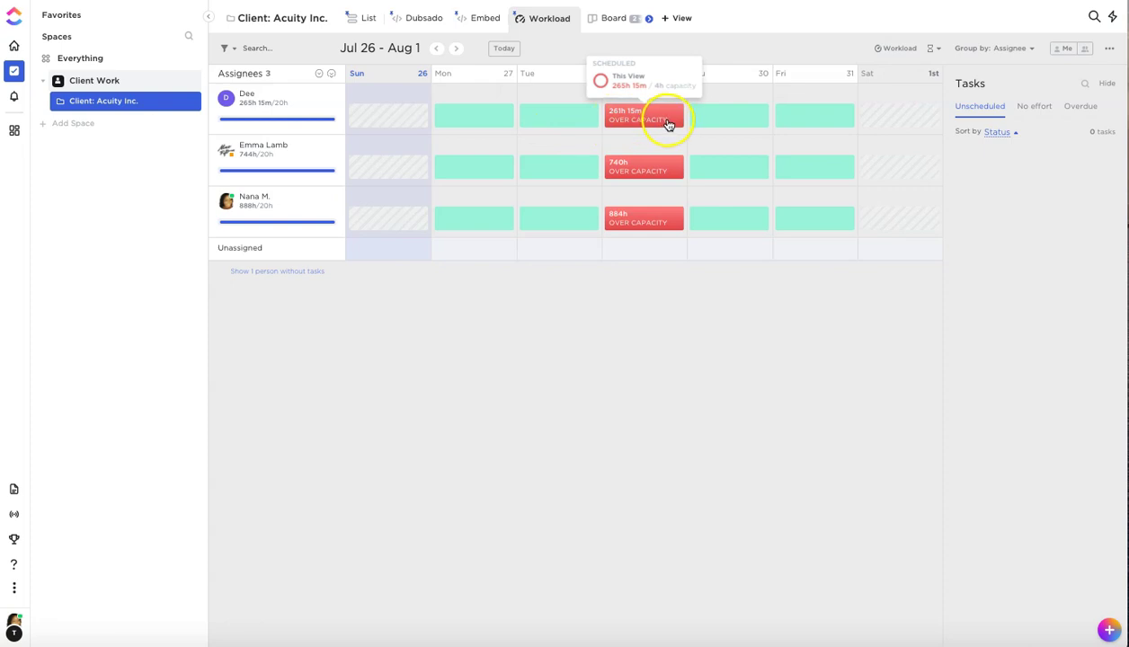
Expand the top assignee's overloaded Wednesday and open Acquire funding for scaling
{"action": "left_click", "coordinate": [675, 123]}
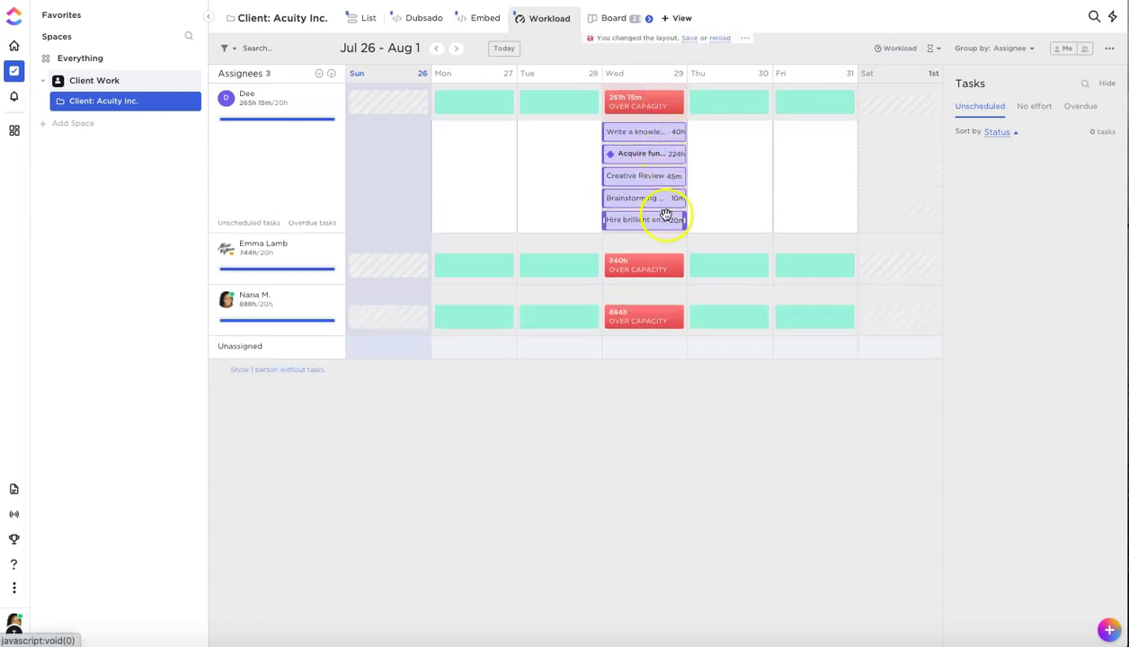
{"action": "mouse_move", "coordinate": [626, 111]}
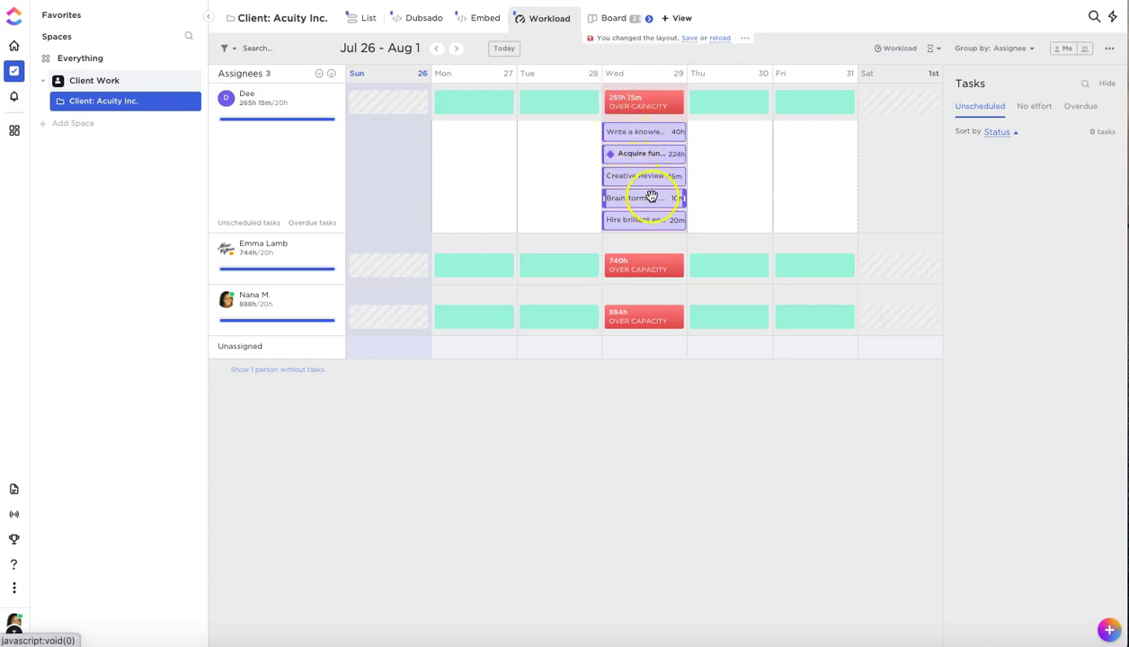
{"action": "left_click_drag", "start_coordinate": [651, 196], "coordinate": [695, 196]}
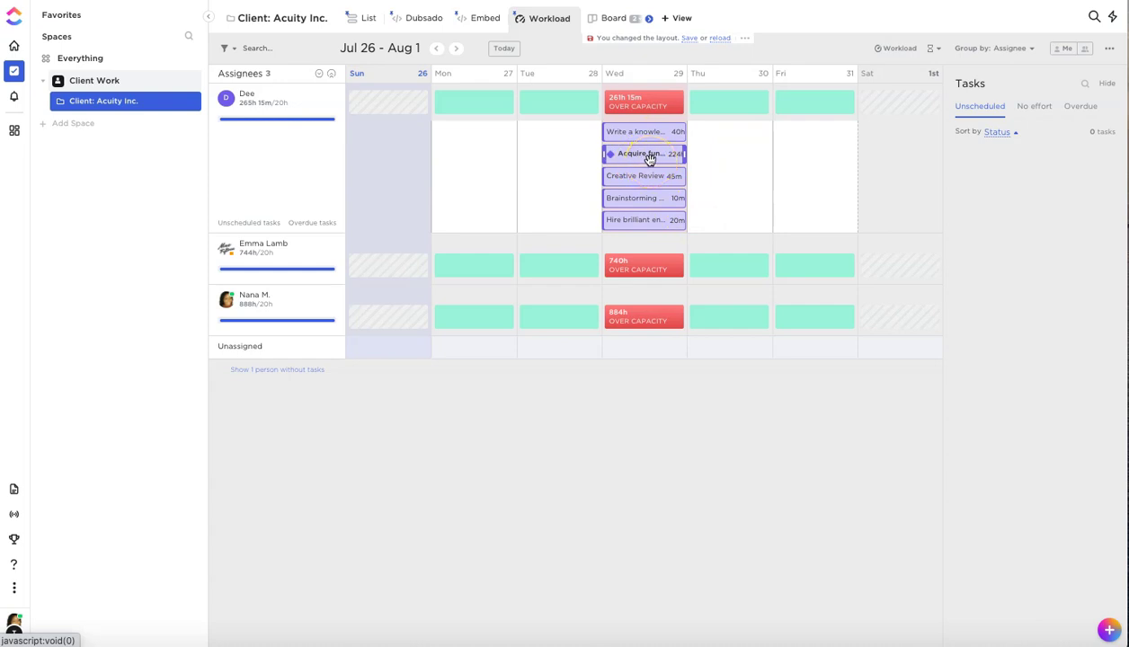
{"action": "left_click", "coordinate": [650, 159]}
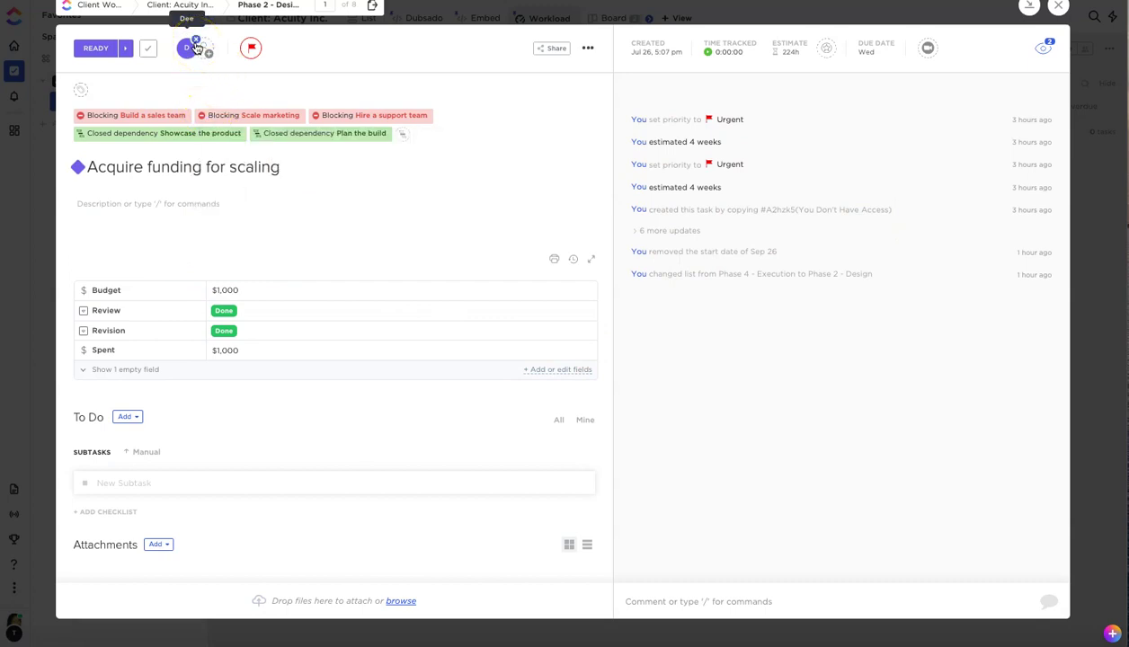
Replace the task's assignee with the second listed person
{"action": "left_click", "coordinate": [196, 42]}
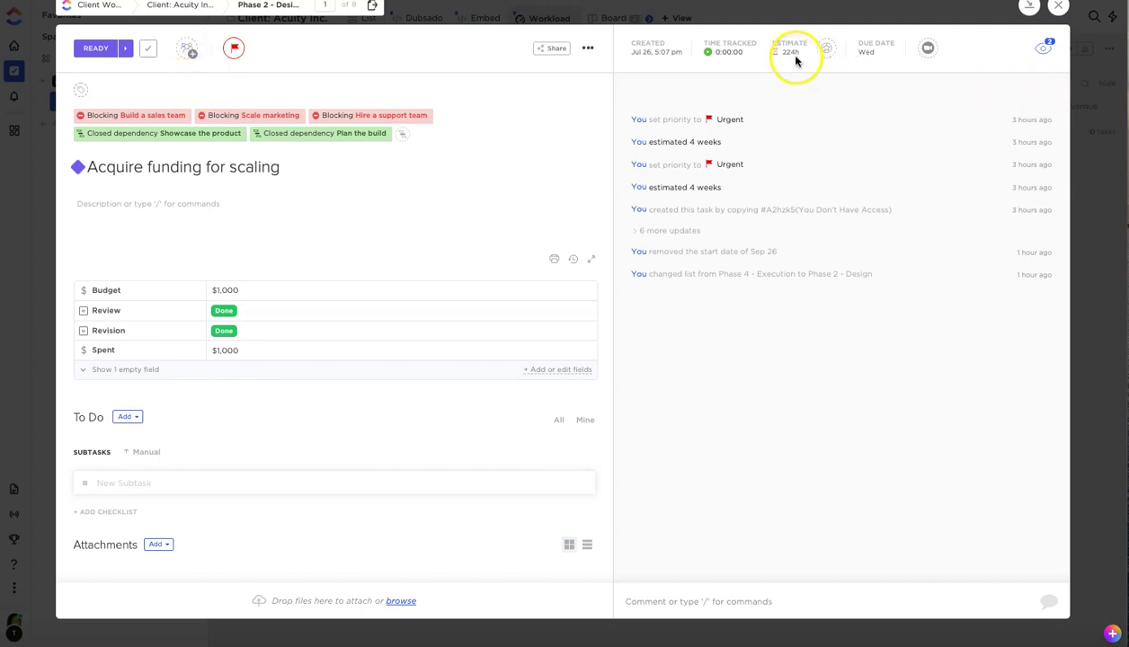
{"action": "left_click", "coordinate": [186, 48]}
{"action": "left_click", "coordinate": [212, 132]}
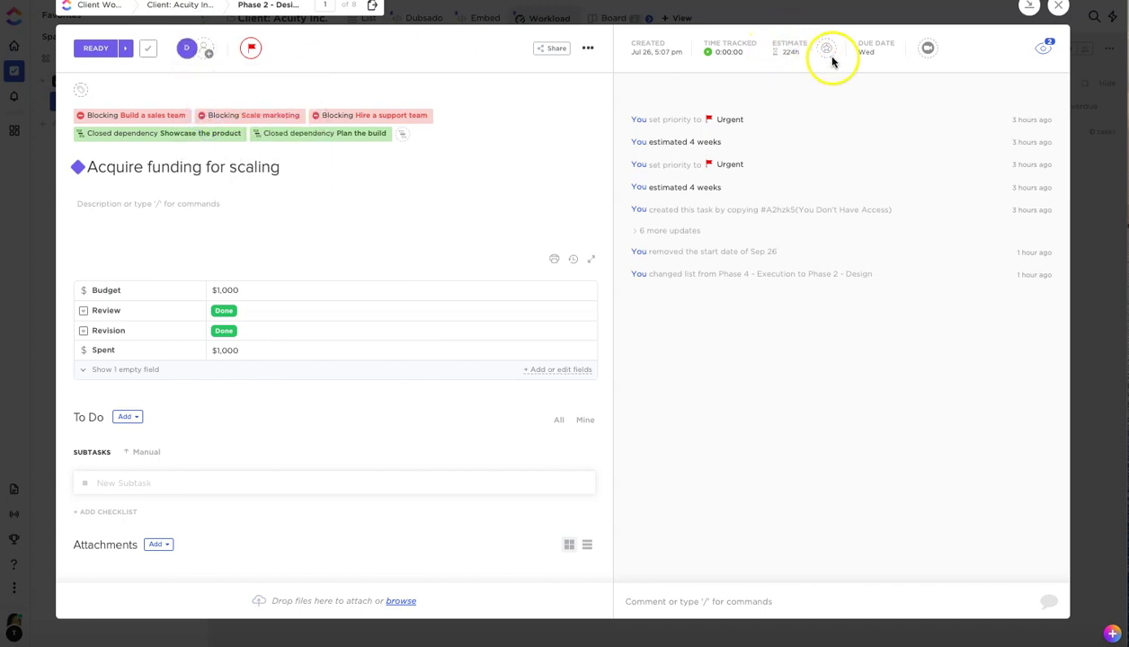
Change the time estimate from 224h to 3m and close the task
{"action": "left_click", "coordinate": [780, 53]}
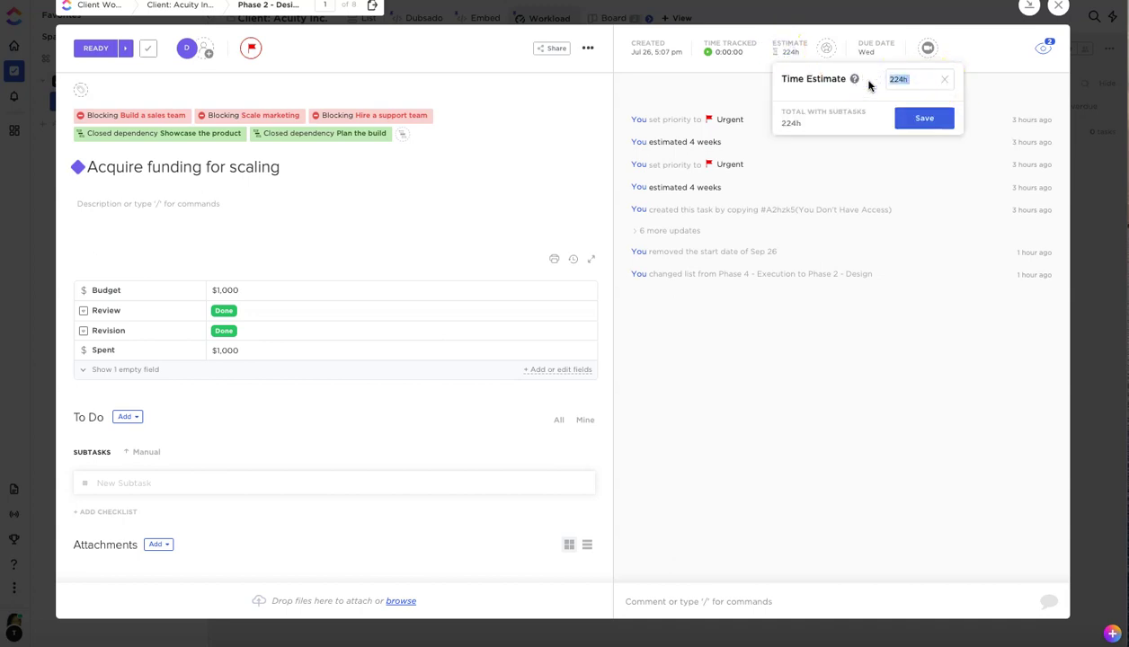
{"action": "type", "text": "3 mins"}
{"action": "key", "text": "Return"}
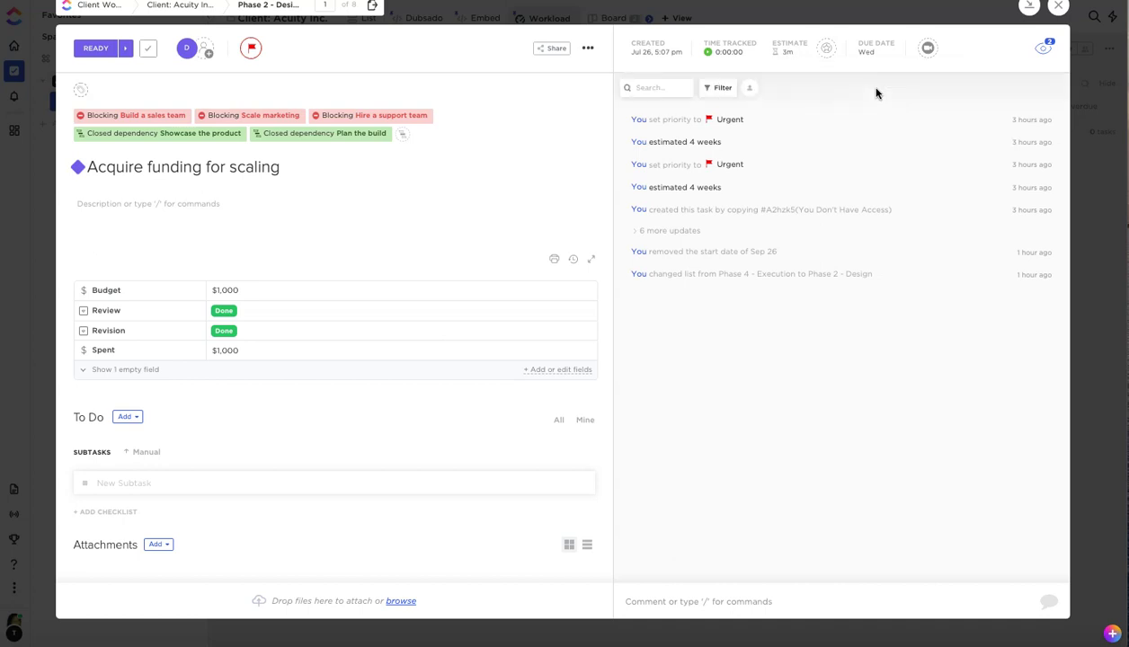
{"action": "left_click", "coordinate": [1059, 8]}
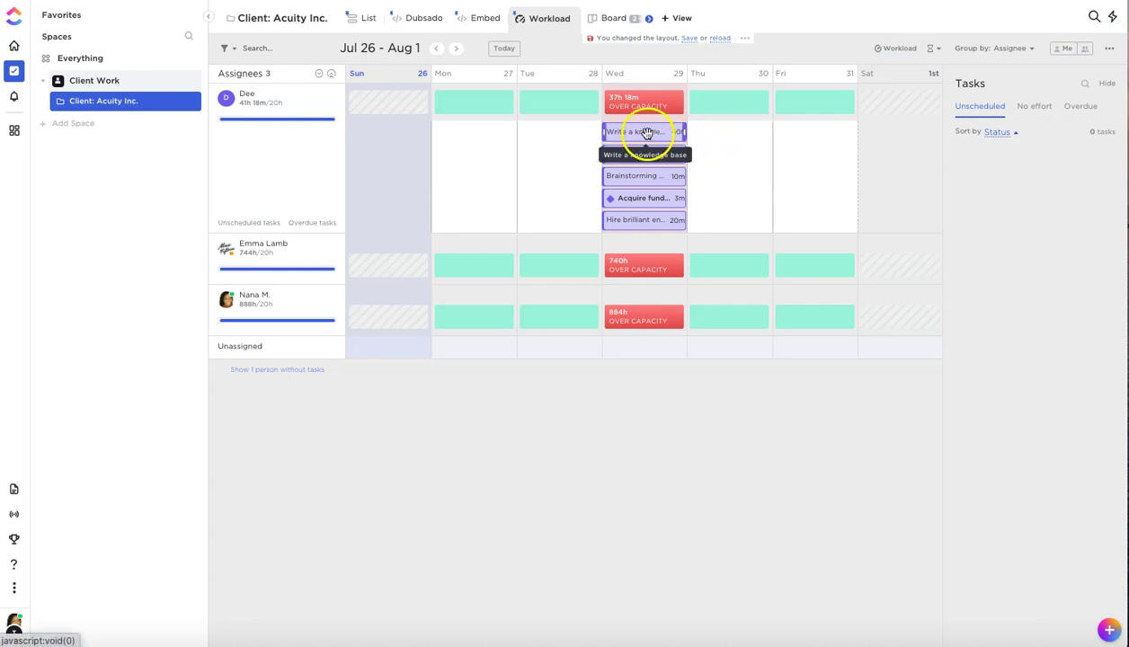
Move Write a knowledge base (40h) to Monday, dropping Wednesday to 1h 18m of 4h
{"action": "left_click_drag", "start_coordinate": [647, 133], "coordinate": [486, 132]}
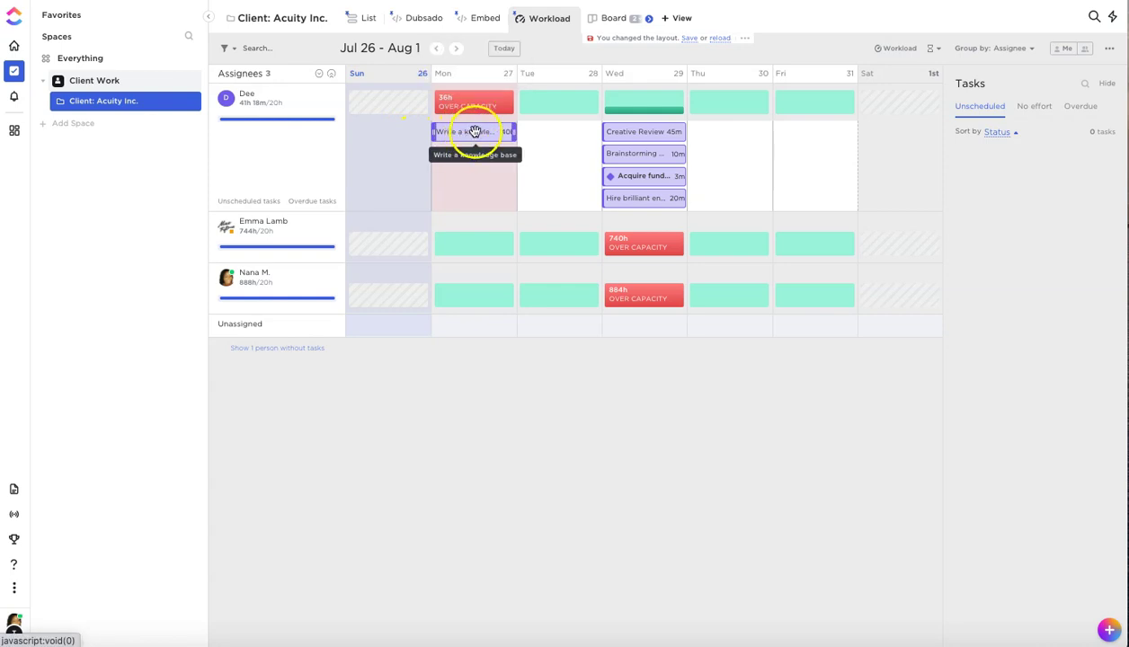
Move the 40h Write a knowledge base task to the second assignee's Monday row and confirm it
{"action": "left_click", "coordinate": [476, 132]}
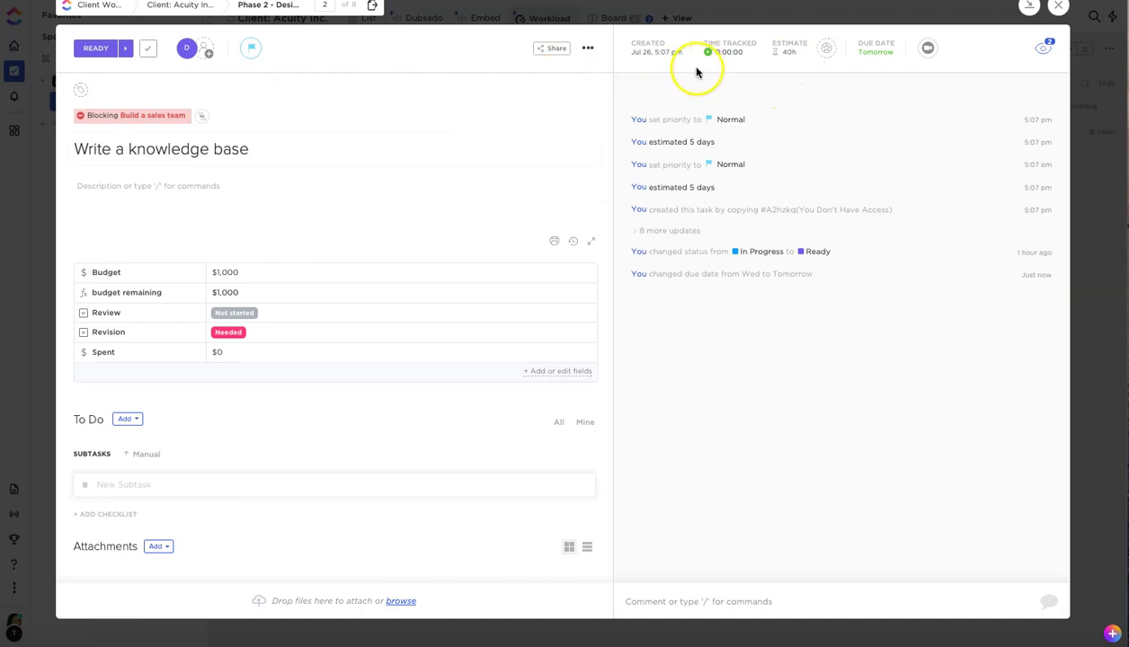
{"action": "left_click", "coordinate": [1058, 7]}
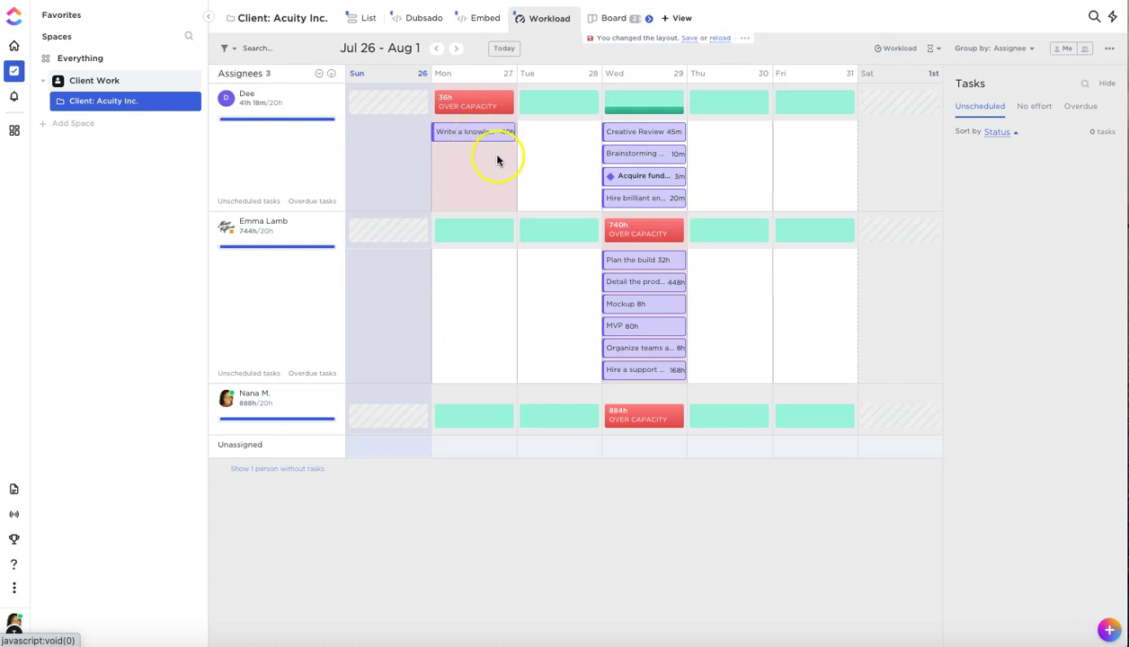
{"action": "left_click", "coordinate": [618, 226]}
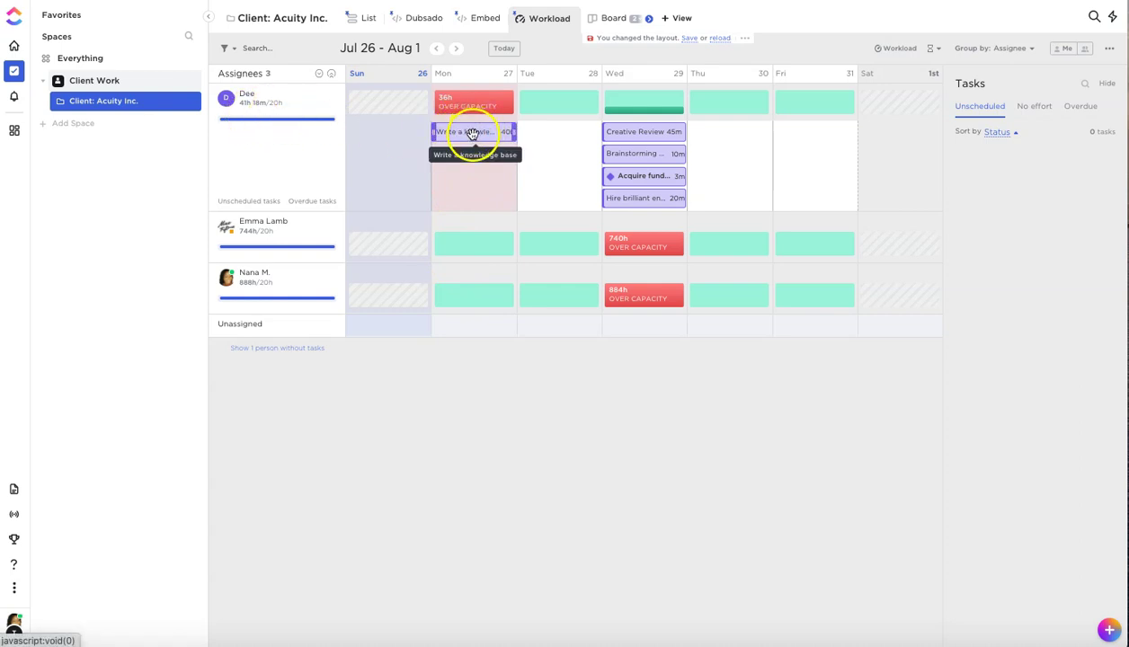
{"action": "left_click_drag", "start_coordinate": [473, 134], "coordinate": [468, 249]}
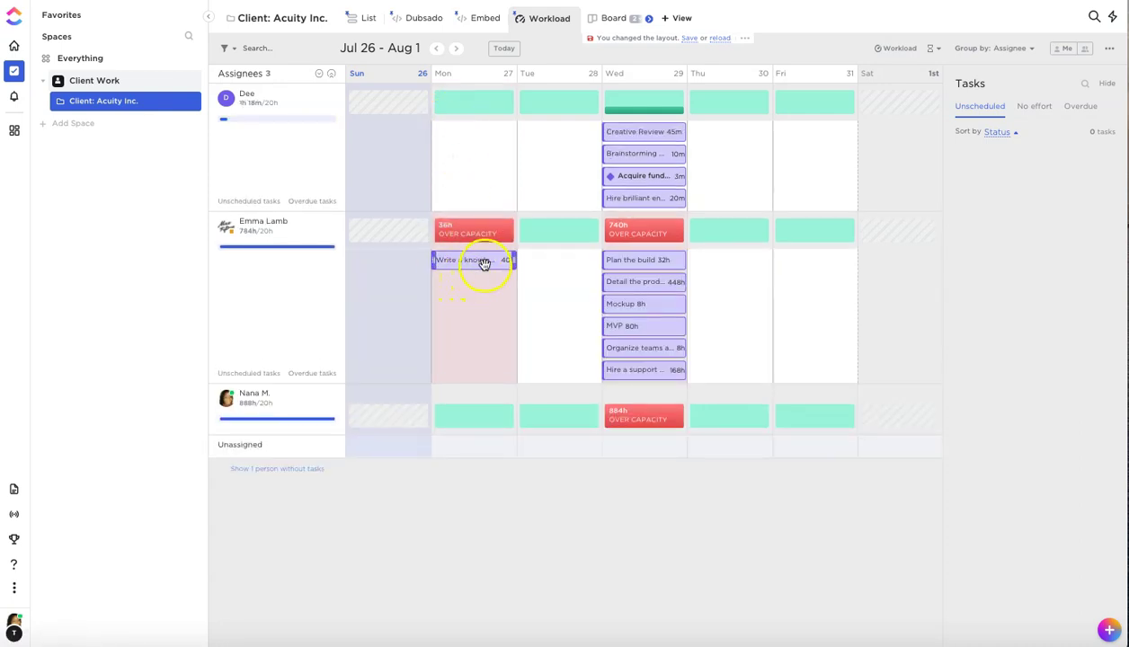
{"action": "left_click", "coordinate": [477, 261]}
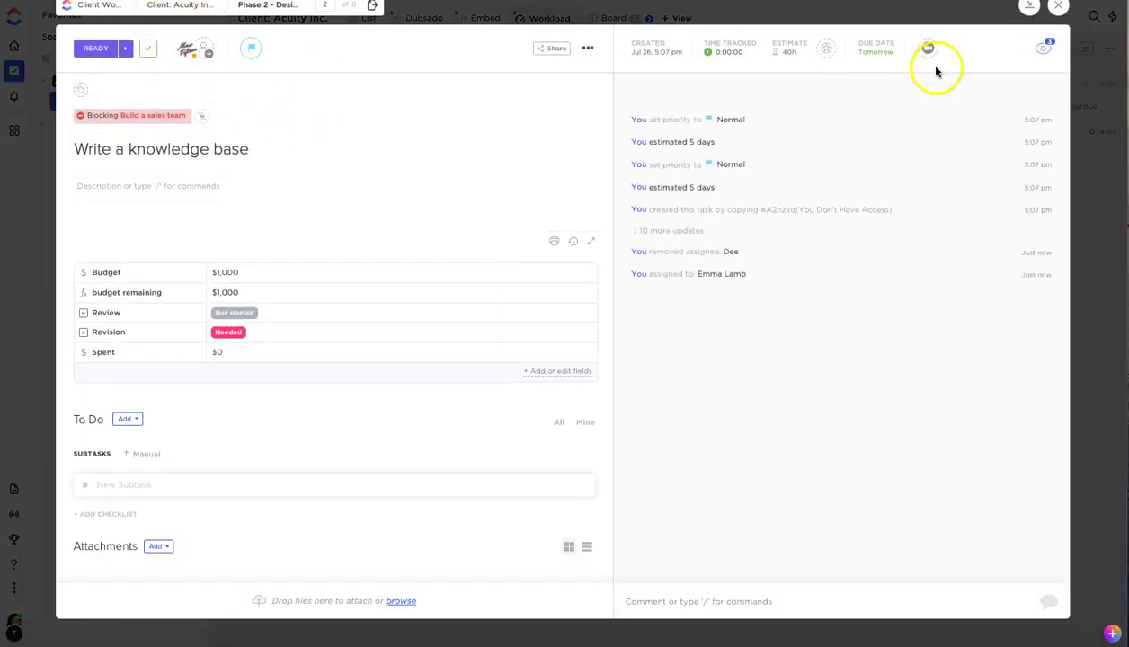
{"action": "left_click", "coordinate": [1055, 7]}
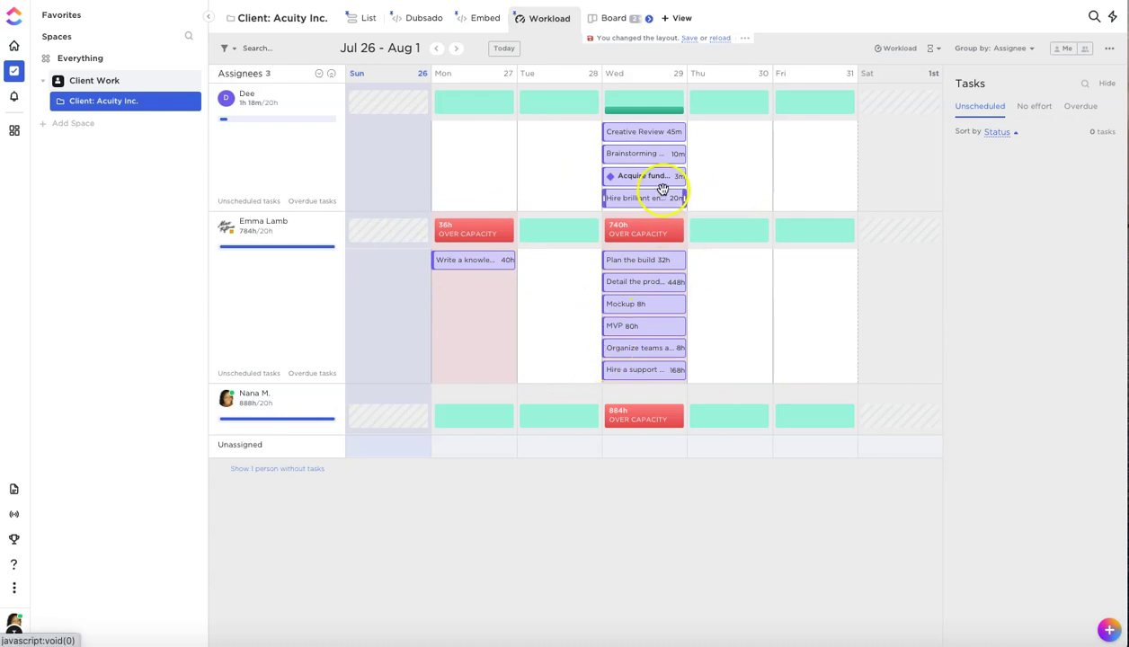
Stretch the 45m Creative Review card to start Tuesday and end Friday
{"action": "left_click", "coordinate": [656, 139]}
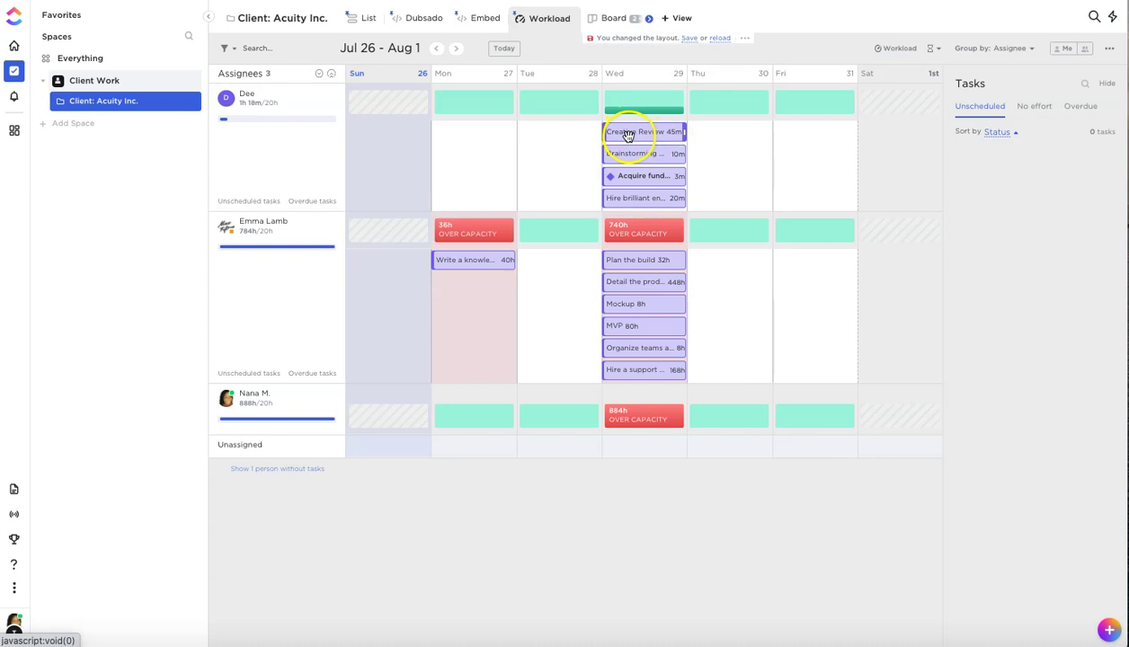
{"action": "left_click_drag", "start_coordinate": [626, 133], "coordinate": [461, 132]}
{"action": "left_click_drag", "start_coordinate": [685, 132], "coordinate": [555, 129]}
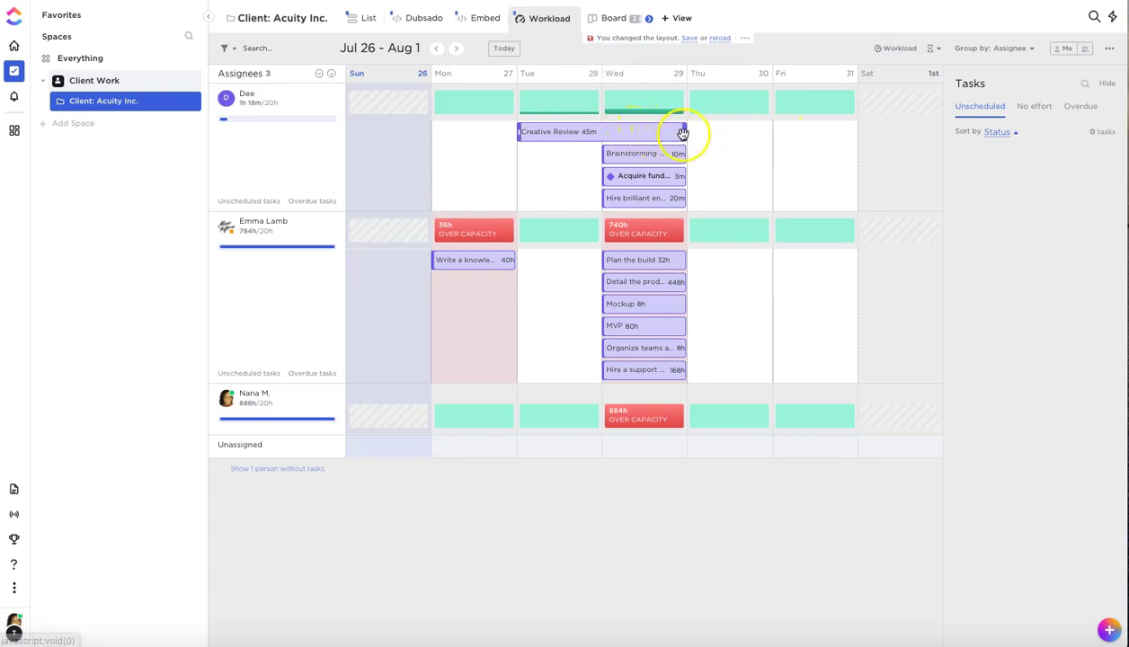
{"action": "left_click_drag", "start_coordinate": [683, 132], "coordinate": [820, 133]}
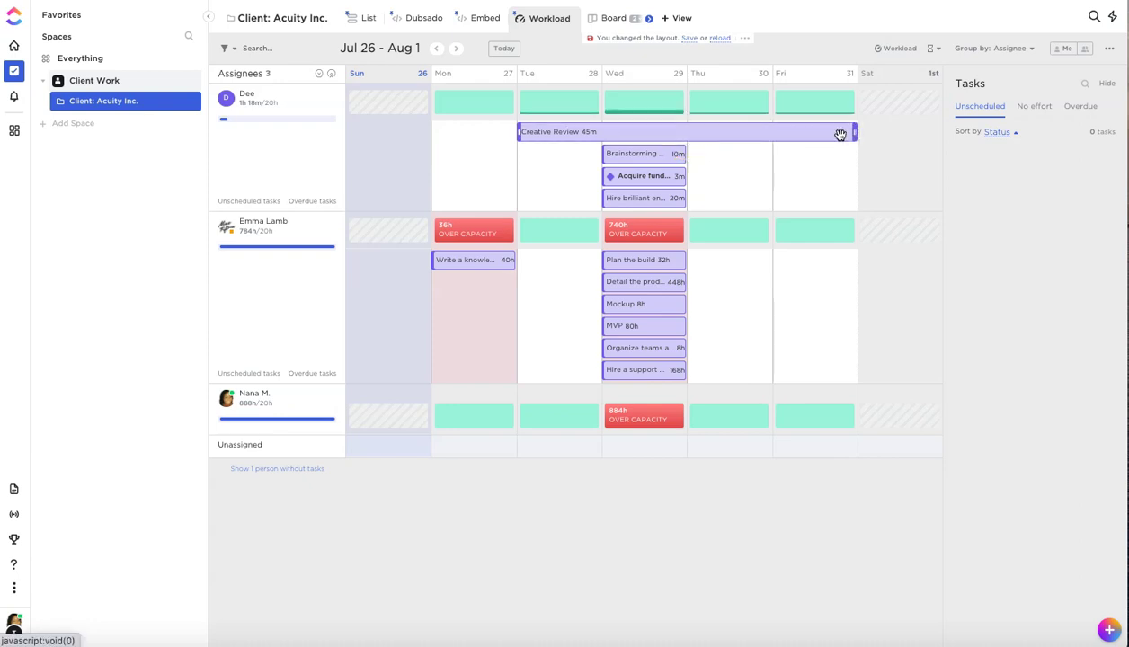